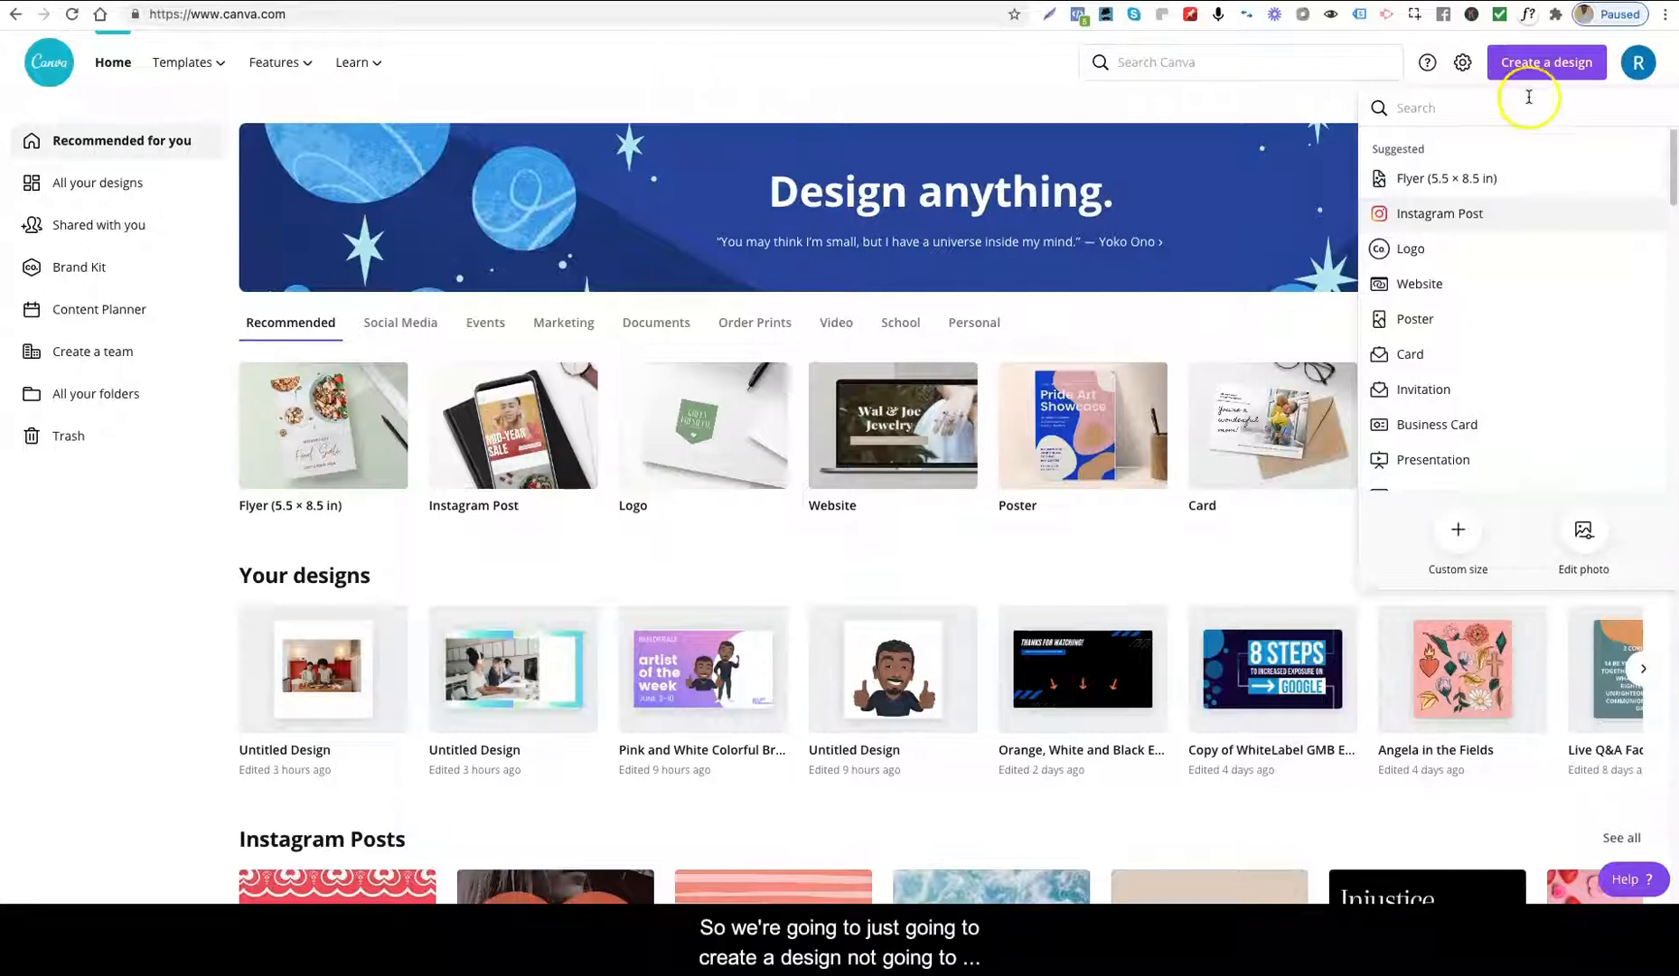
Step: Create a new blank design of the Instagram Post type
click(1537, 65)
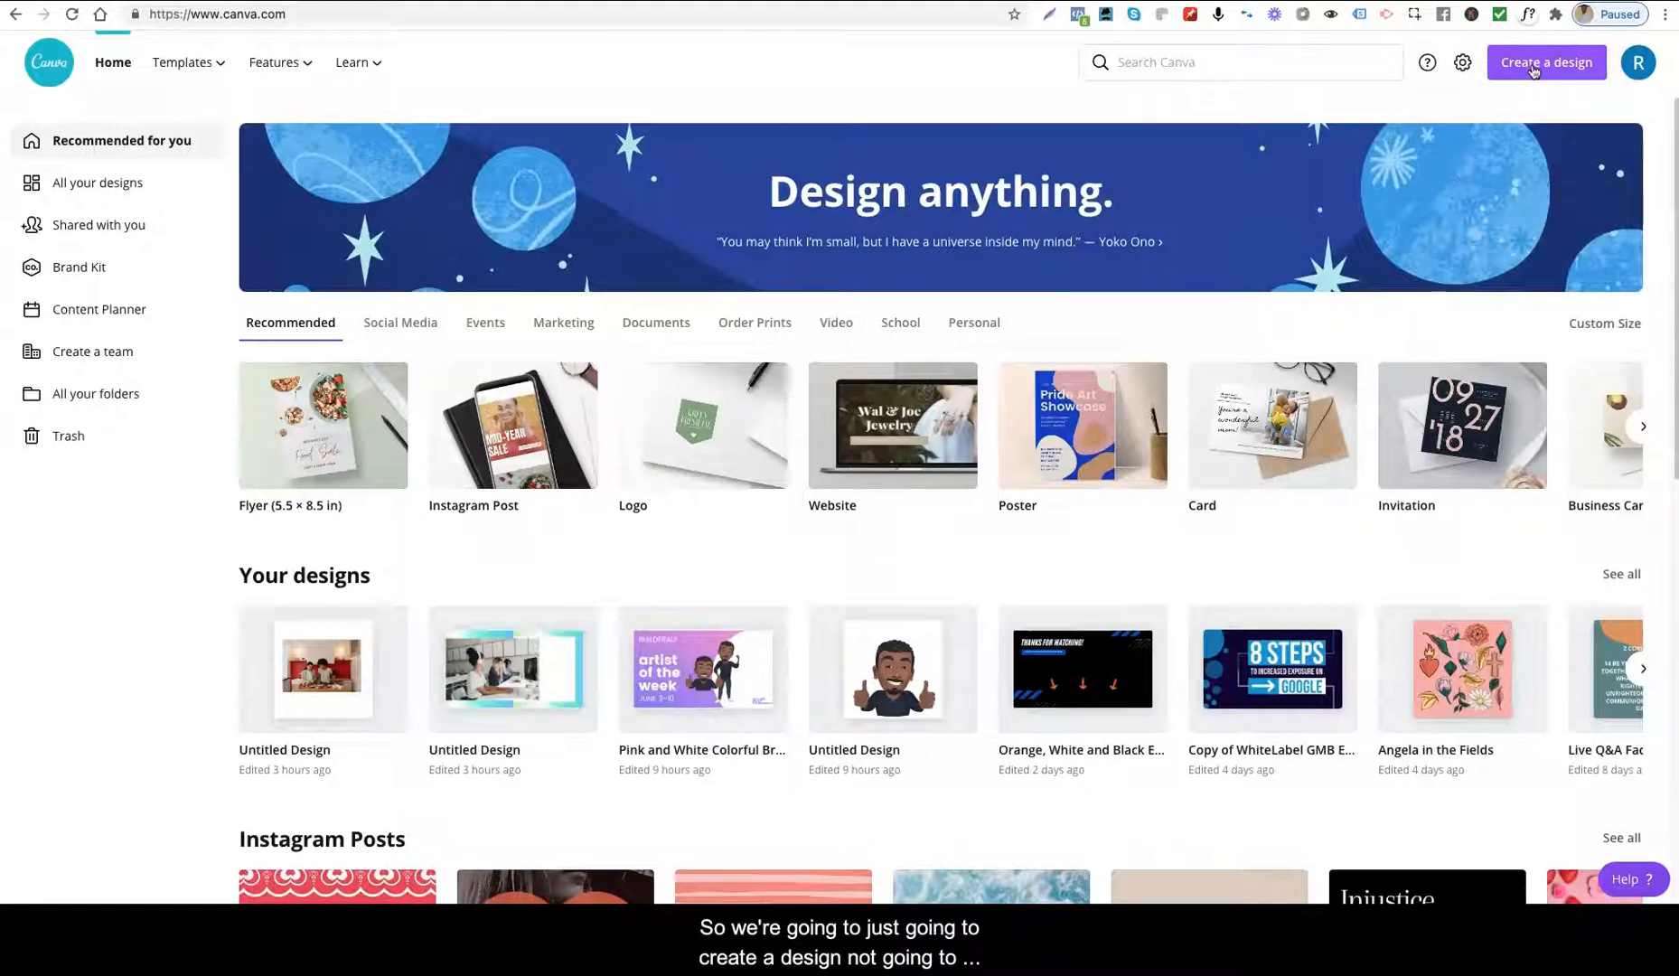
click(1534, 65)
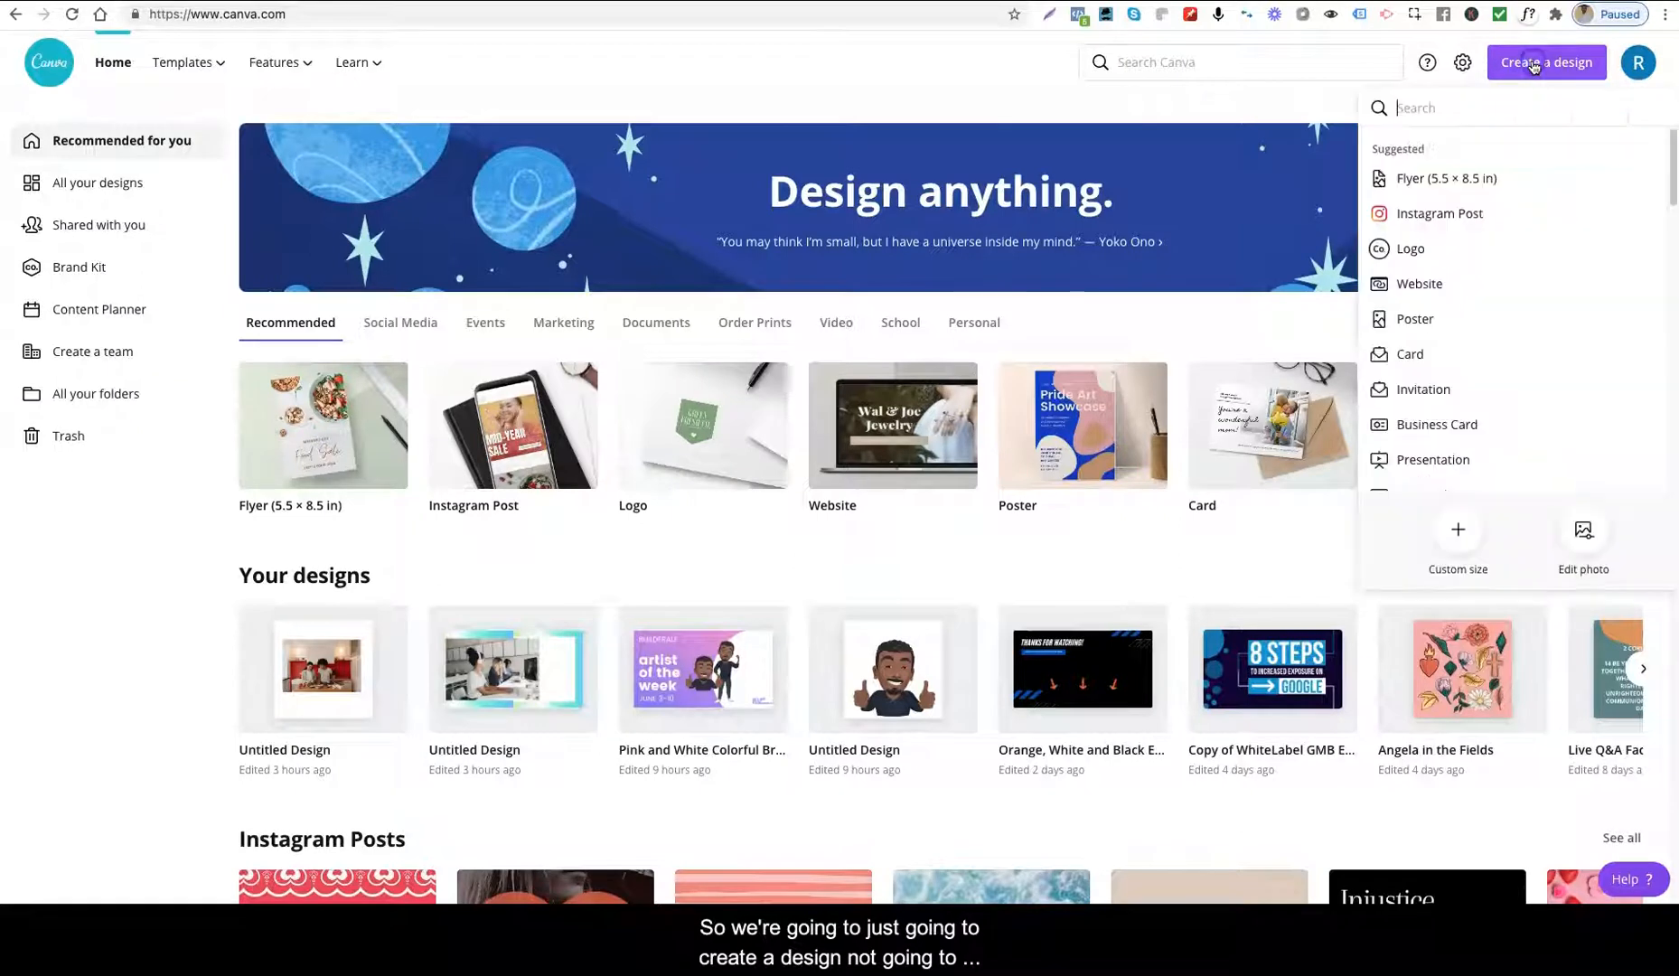
click(1437, 217)
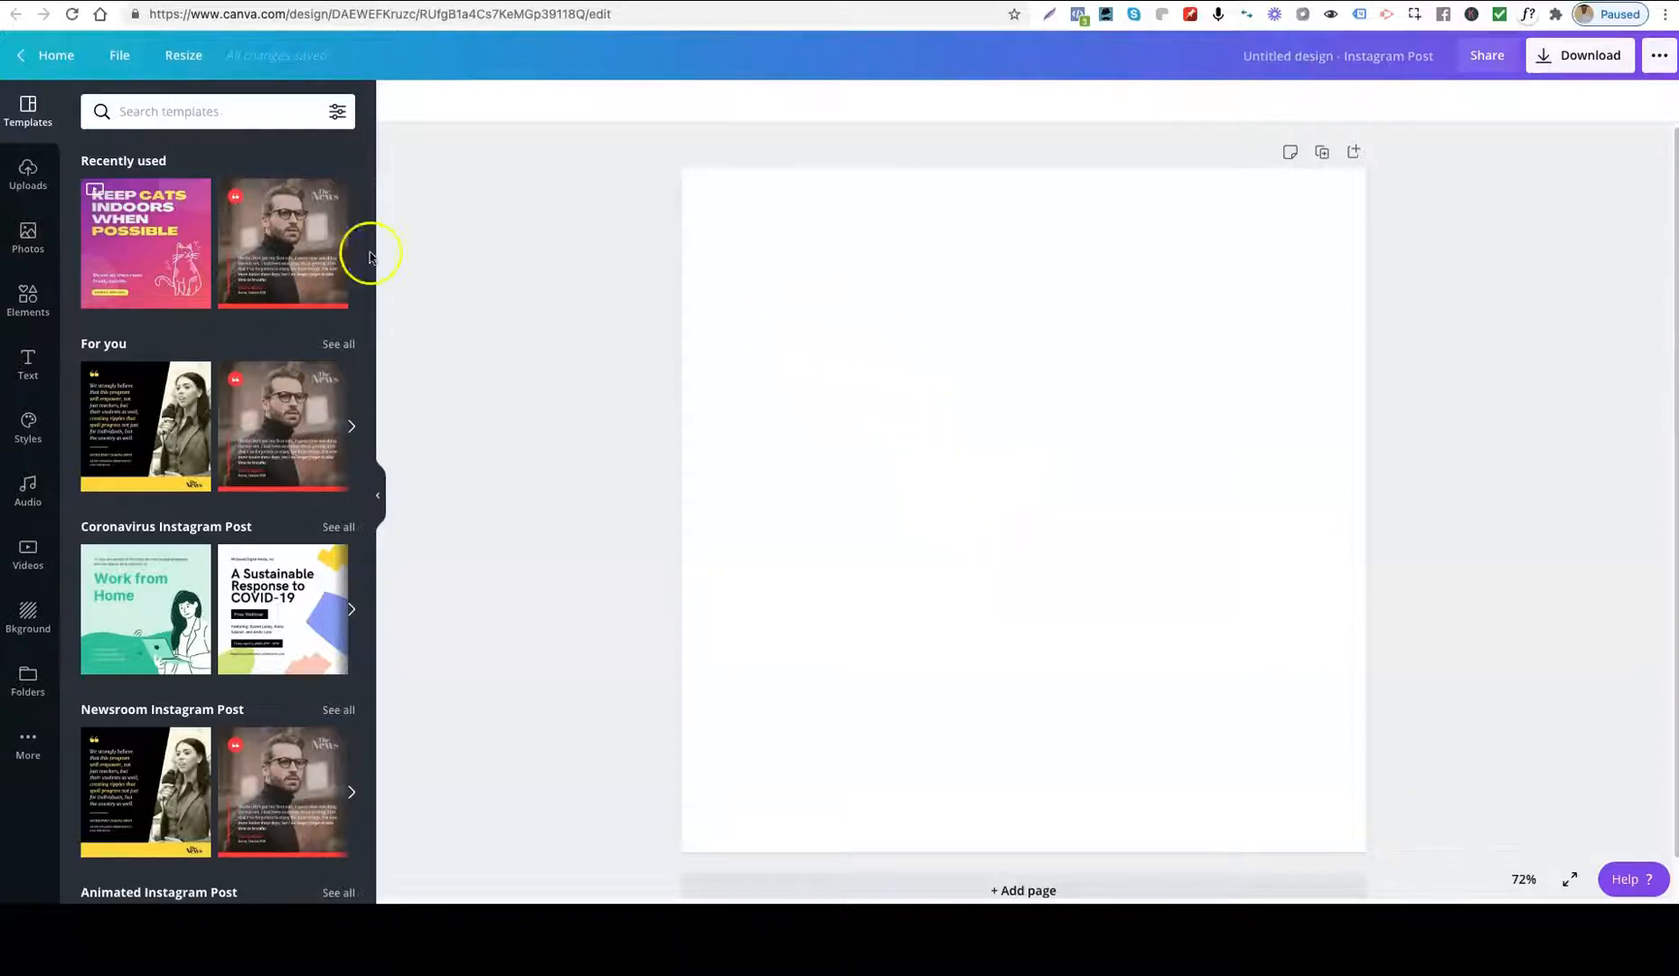
Step: Add the stock photo of the woman in a straw hat holding a blue flower over her face to the page
click(27, 237)
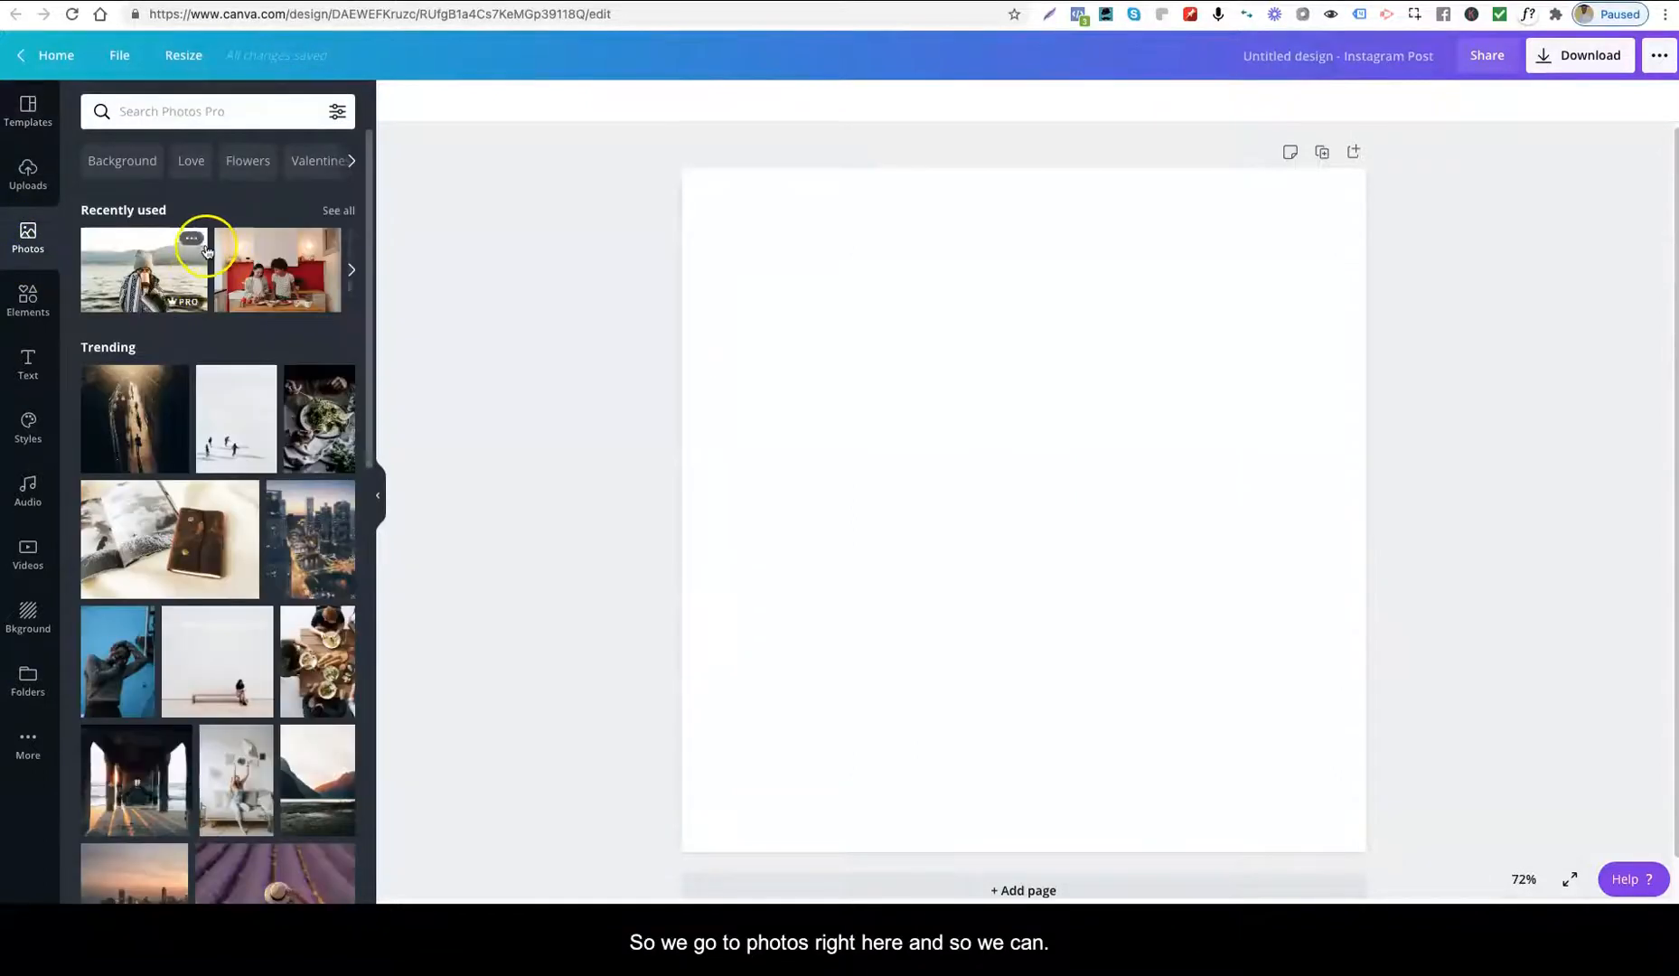
scroll(269, 521, down, 2)
scroll(268, 520, down, 2)
scroll(401, 657, down, 1)
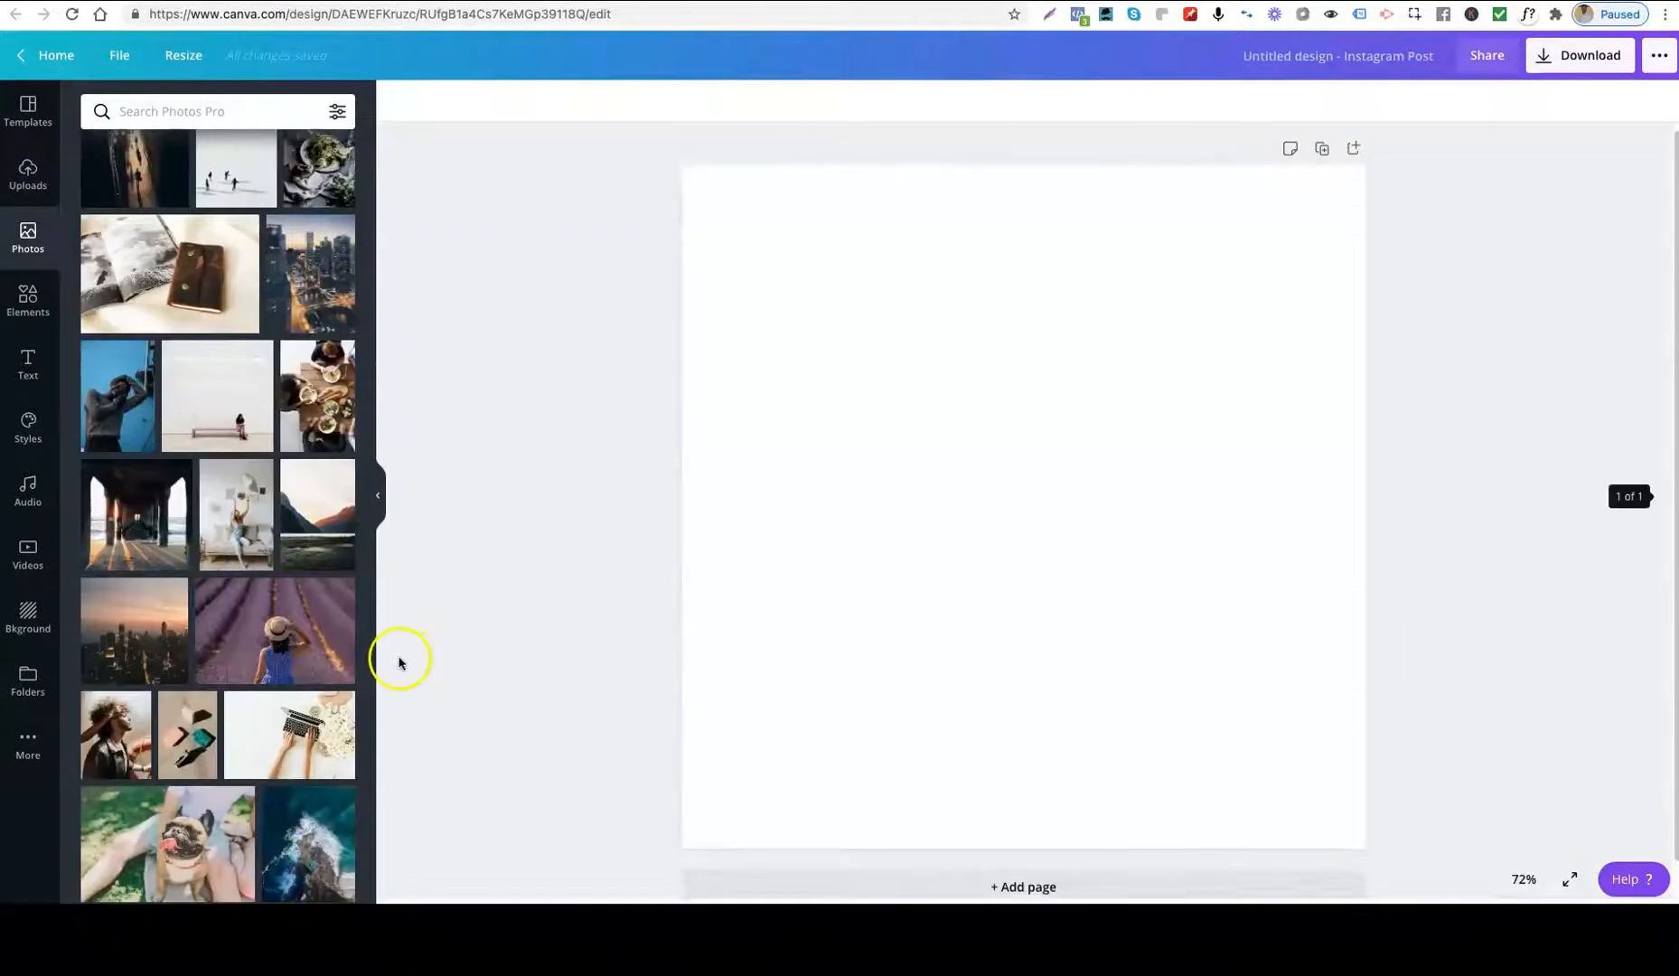
scroll(199, 705, down, 6)
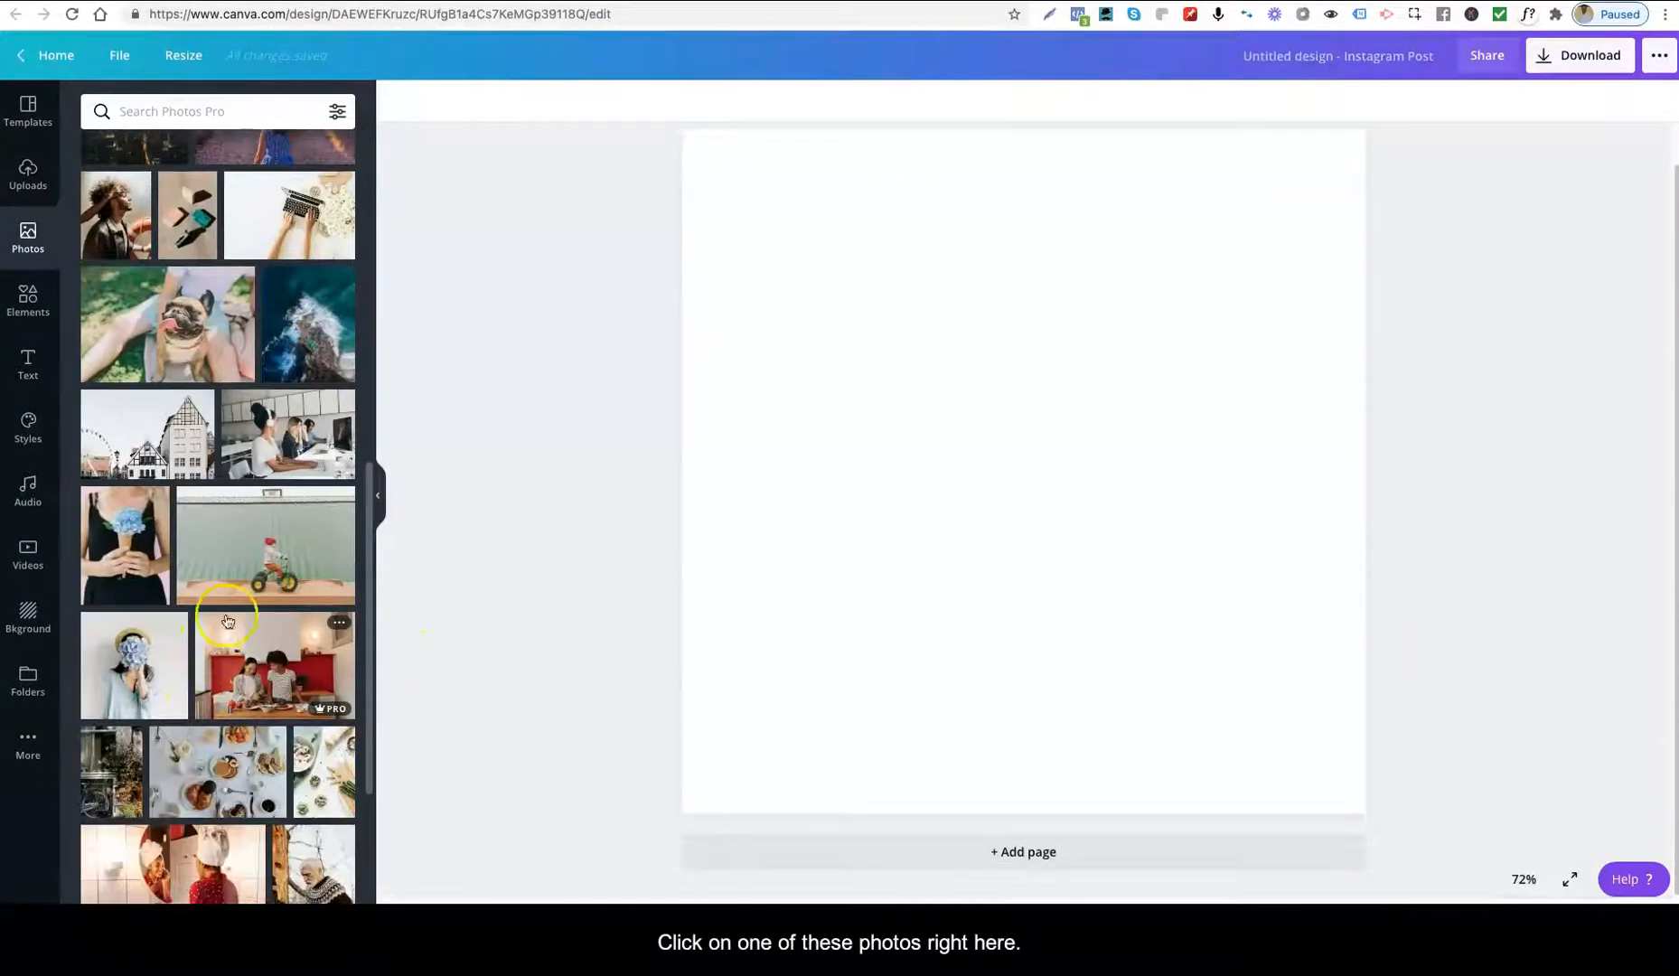
click(131, 664)
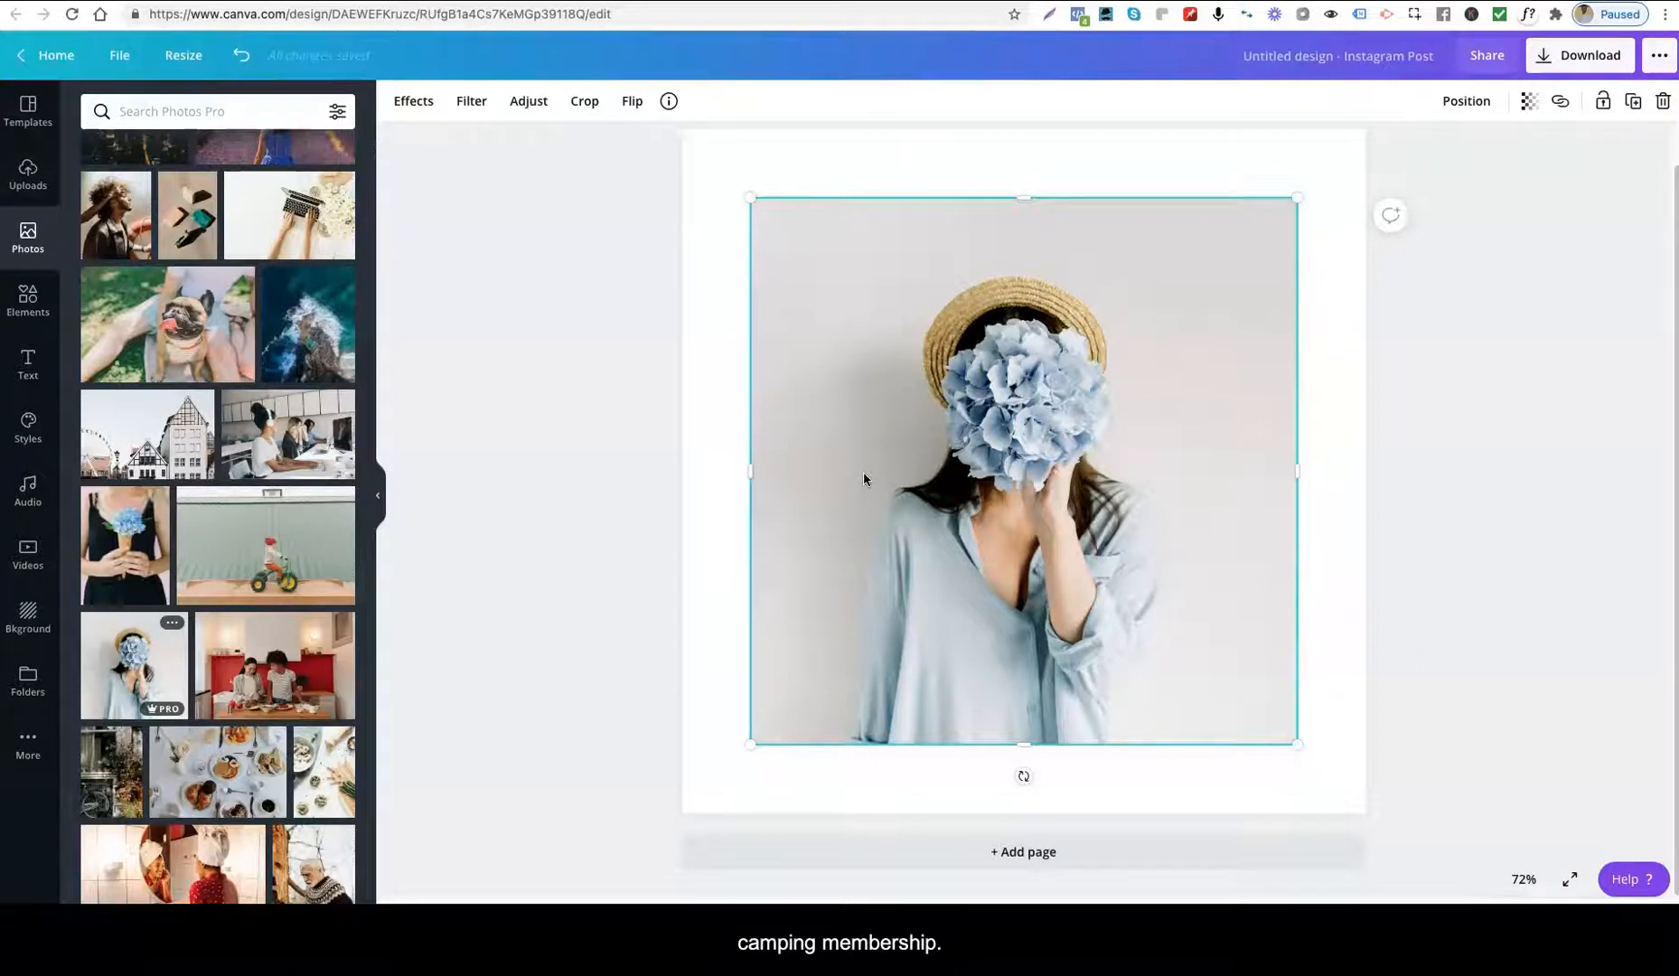
Step: Look through the adjustment settings and filters available for the flower photo
click(866, 465)
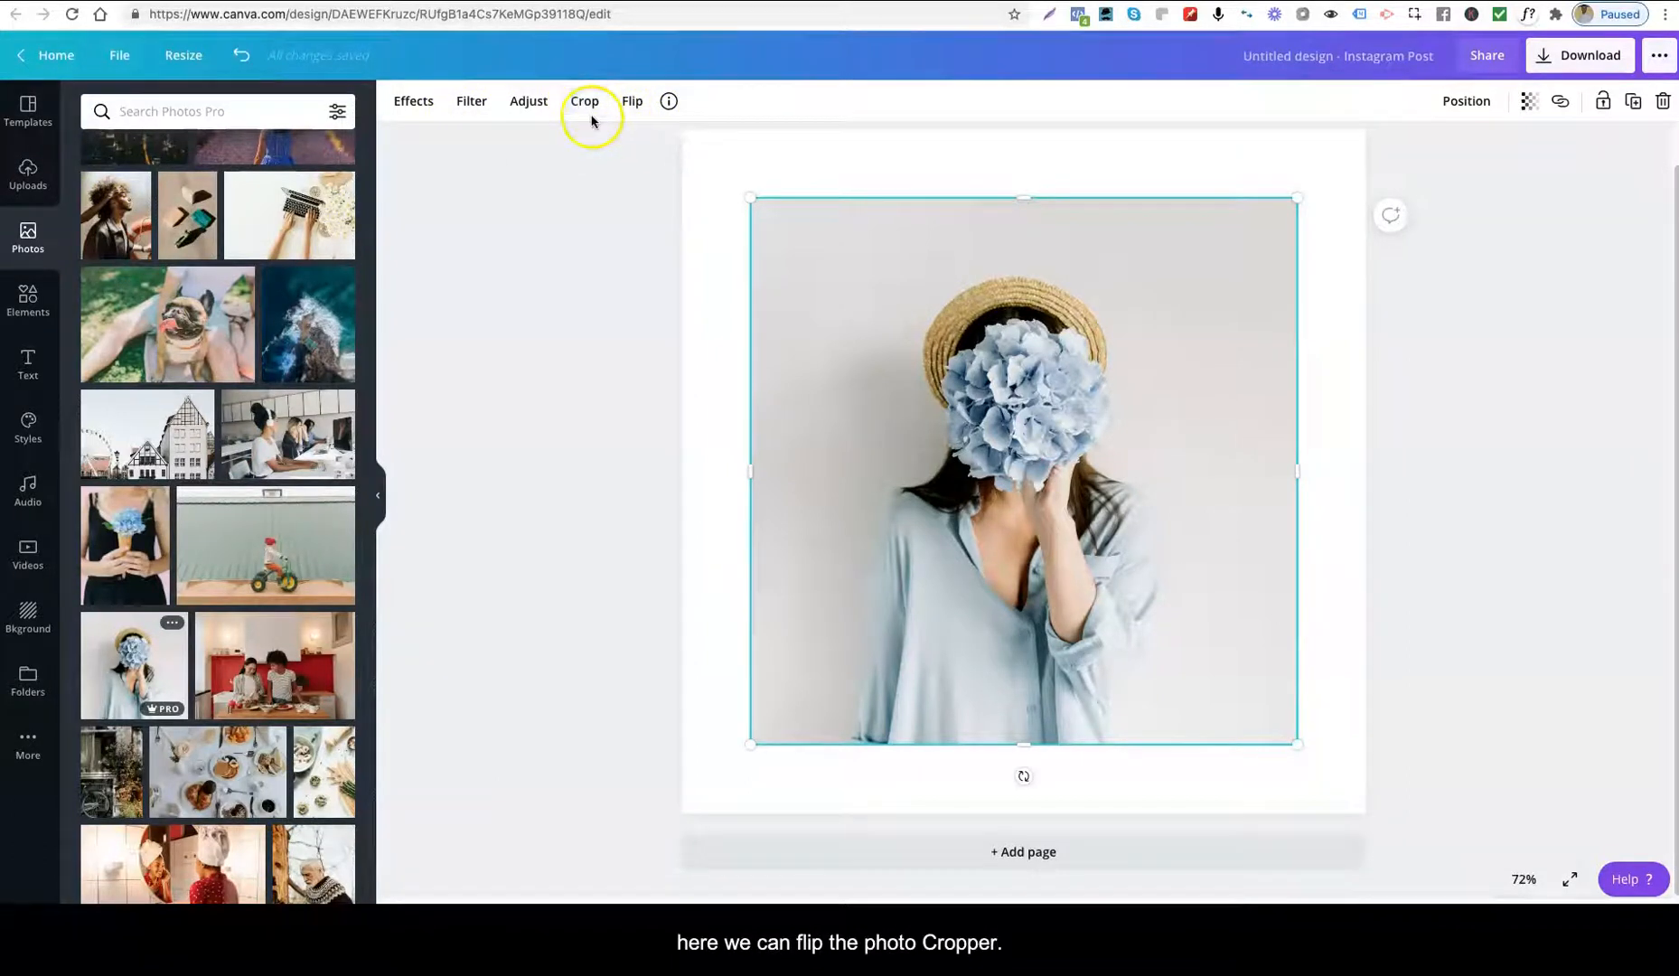
click(529, 101)
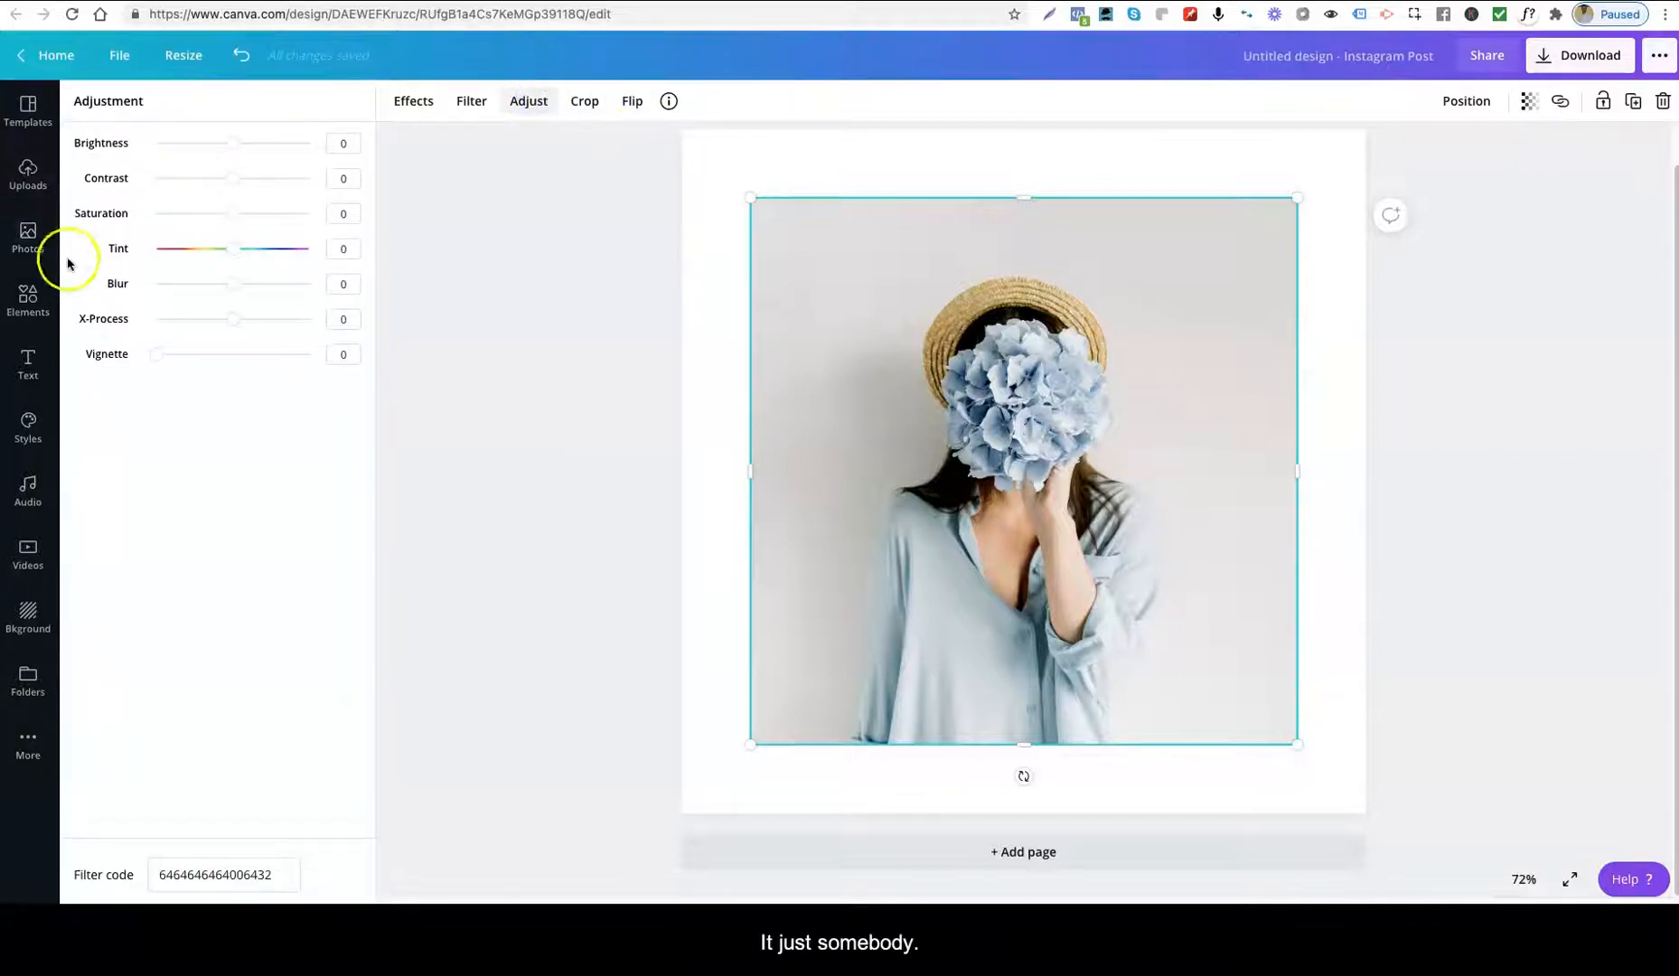
click(471, 101)
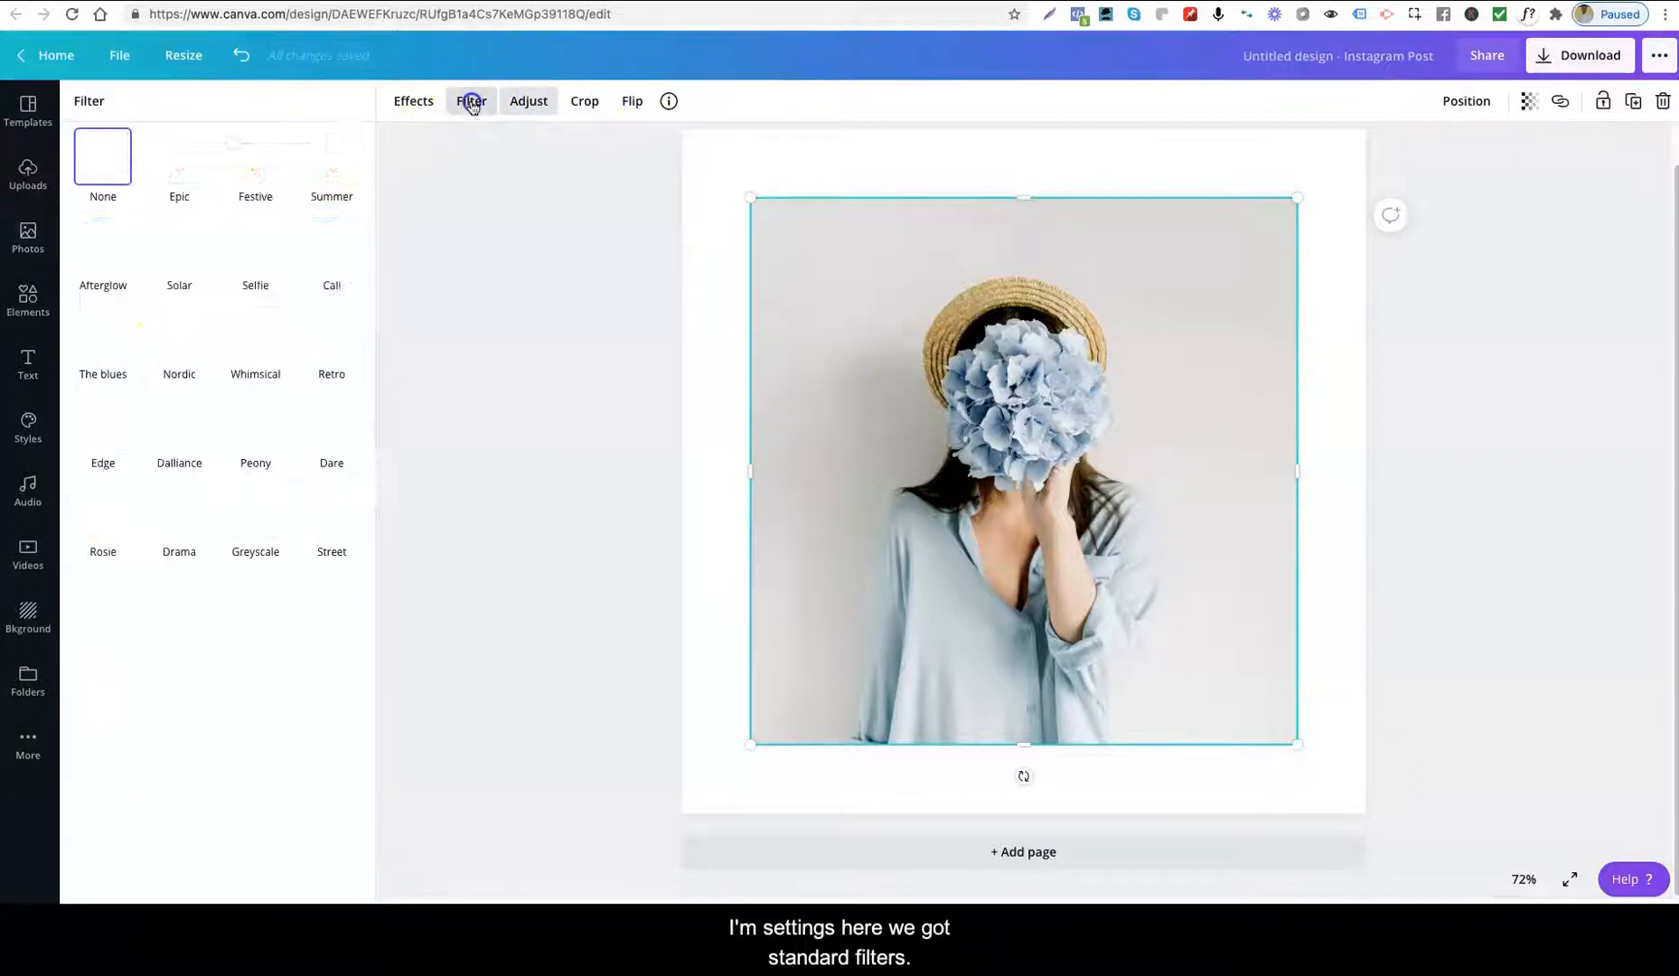
Step: Try the Cherry, Fuchsia and Pop duotone effects on the flower photo
click(404, 102)
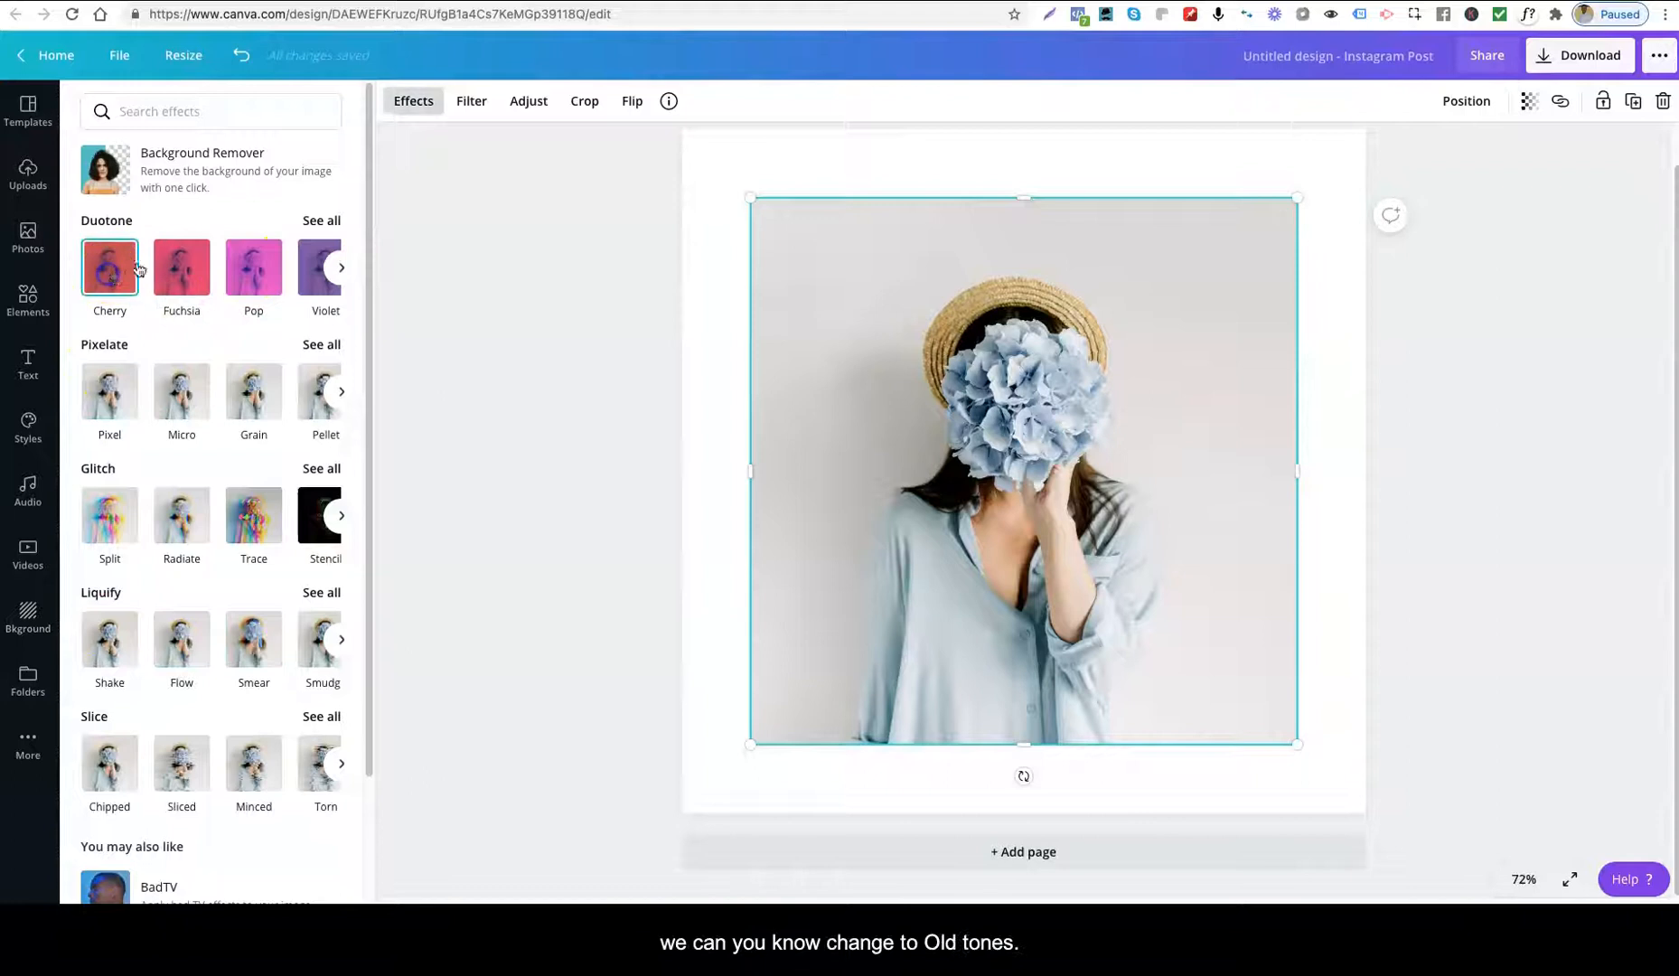
click(108, 272)
click(175, 274)
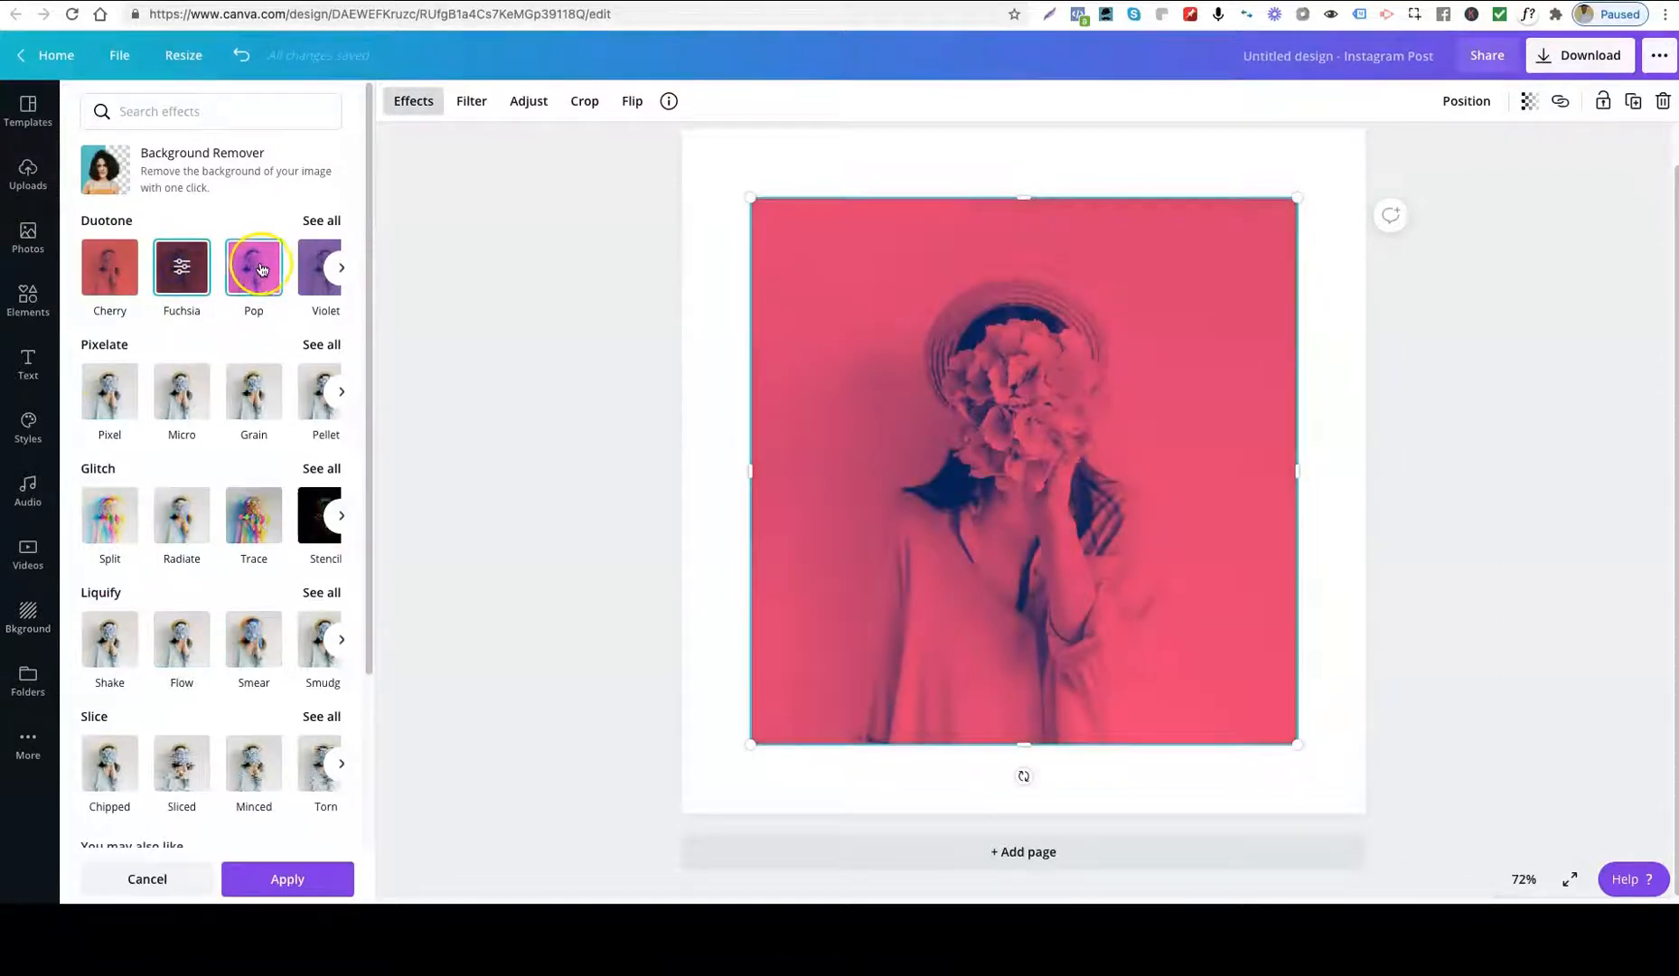
click(258, 269)
Step: Try the Pixel and Micro pixelate effects and the Split and Radiate glitch effects on the flower photo
click(110, 403)
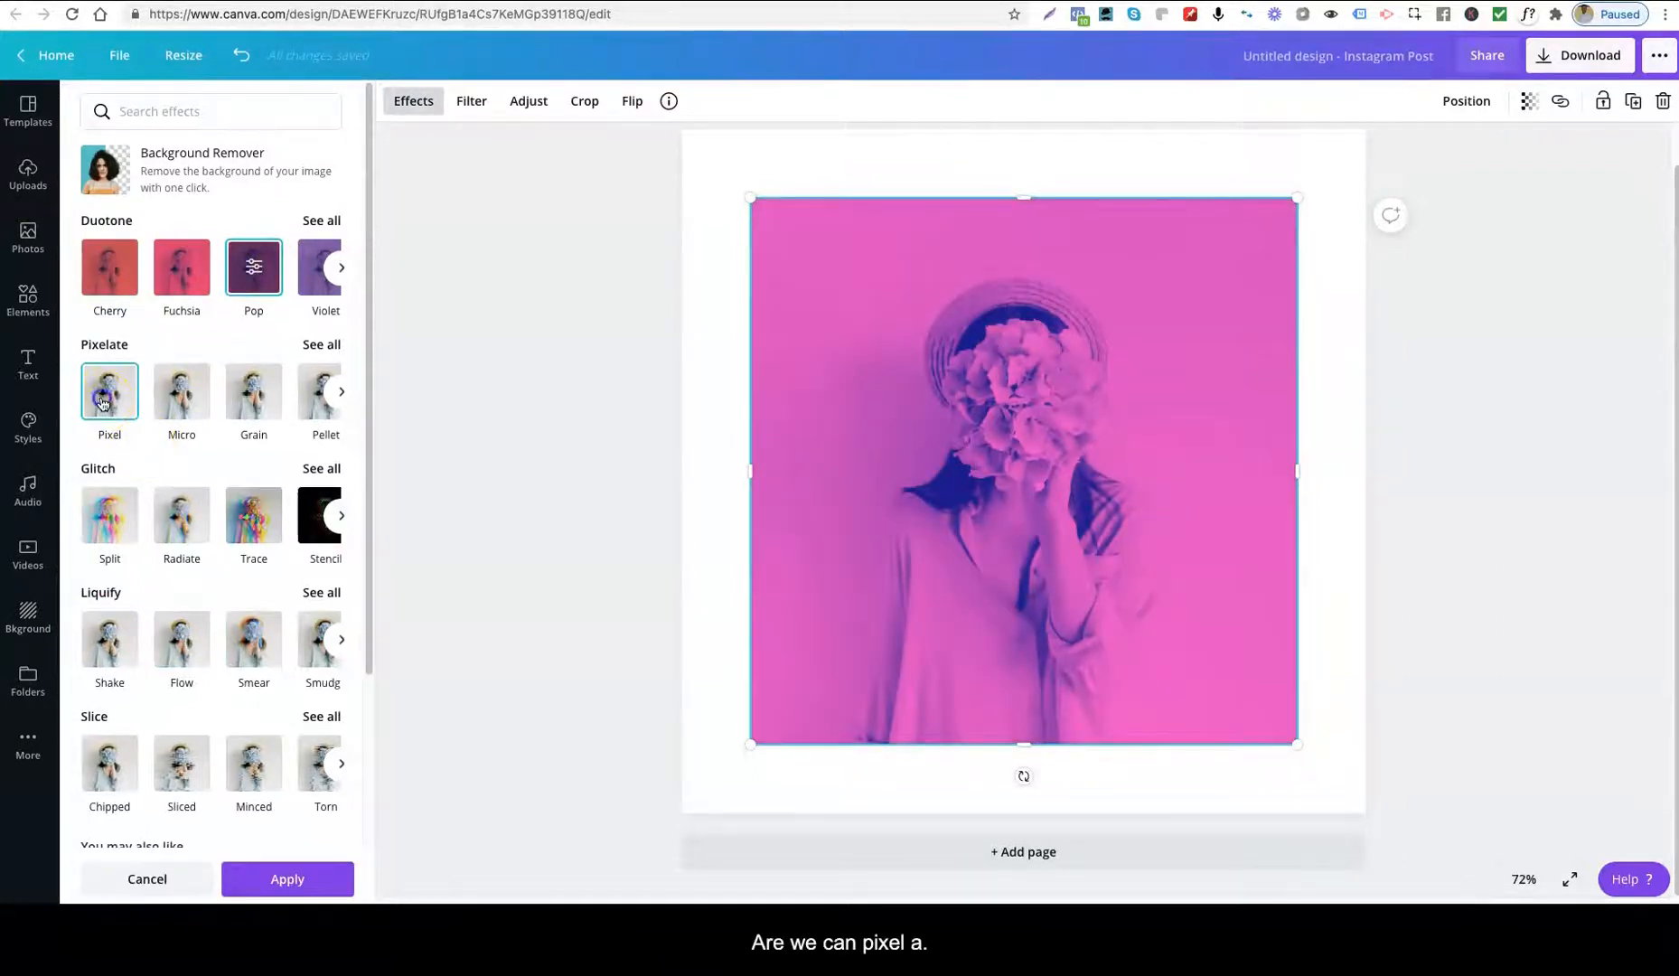
click(205, 390)
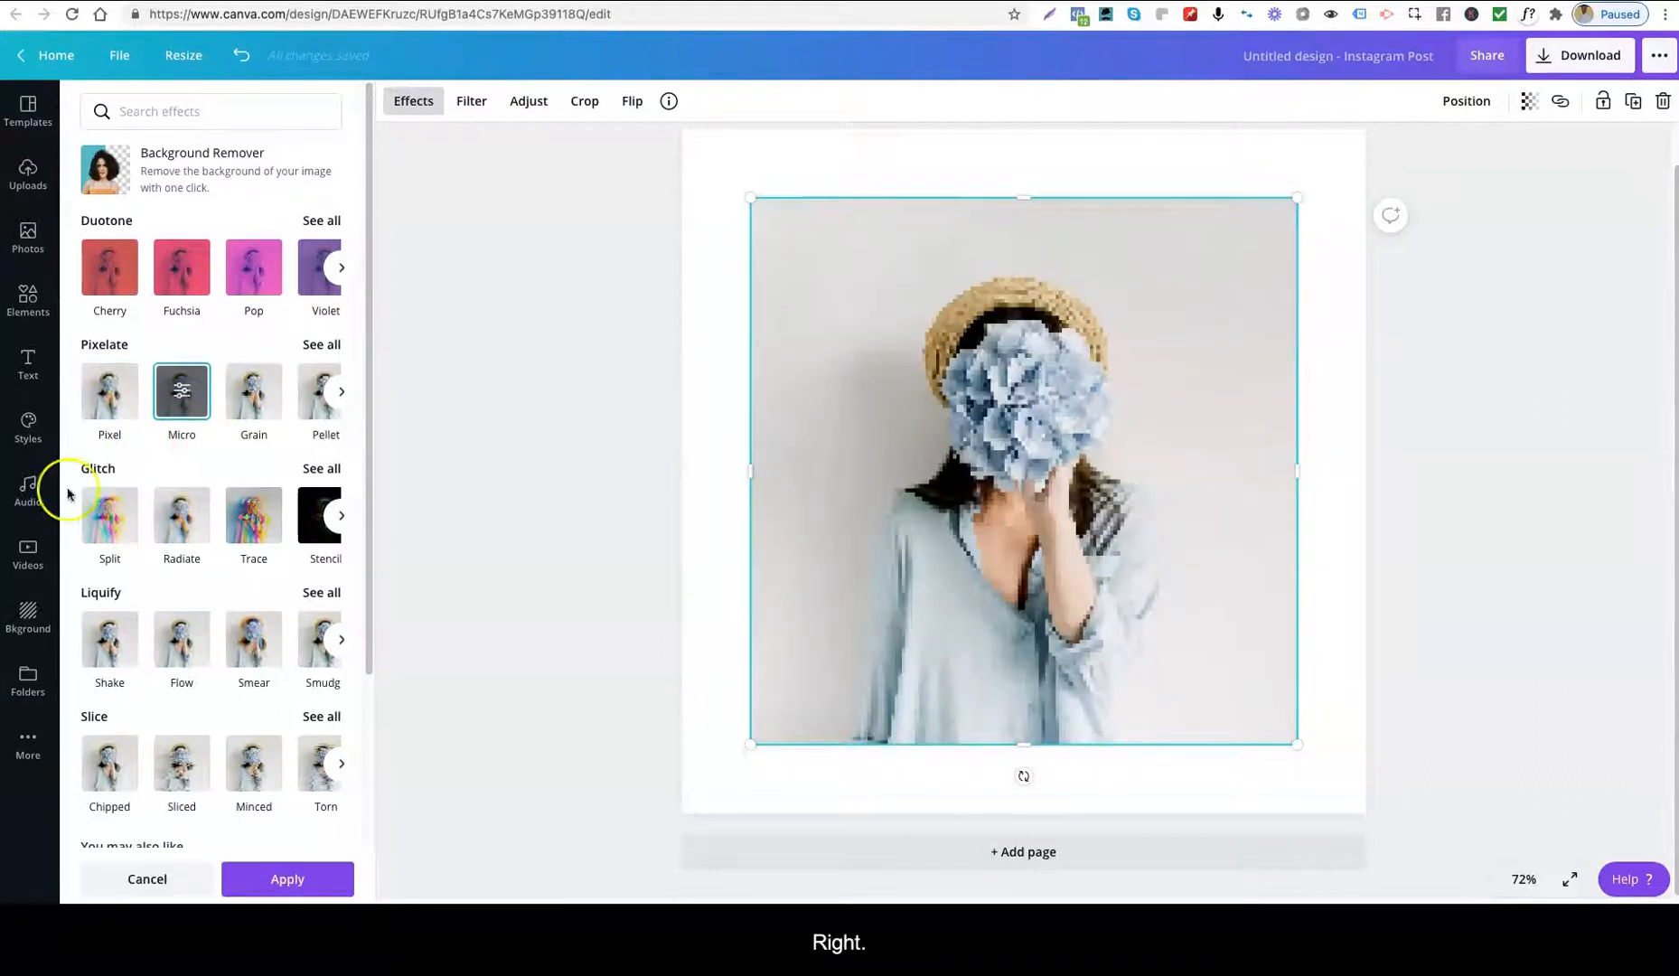
click(112, 520)
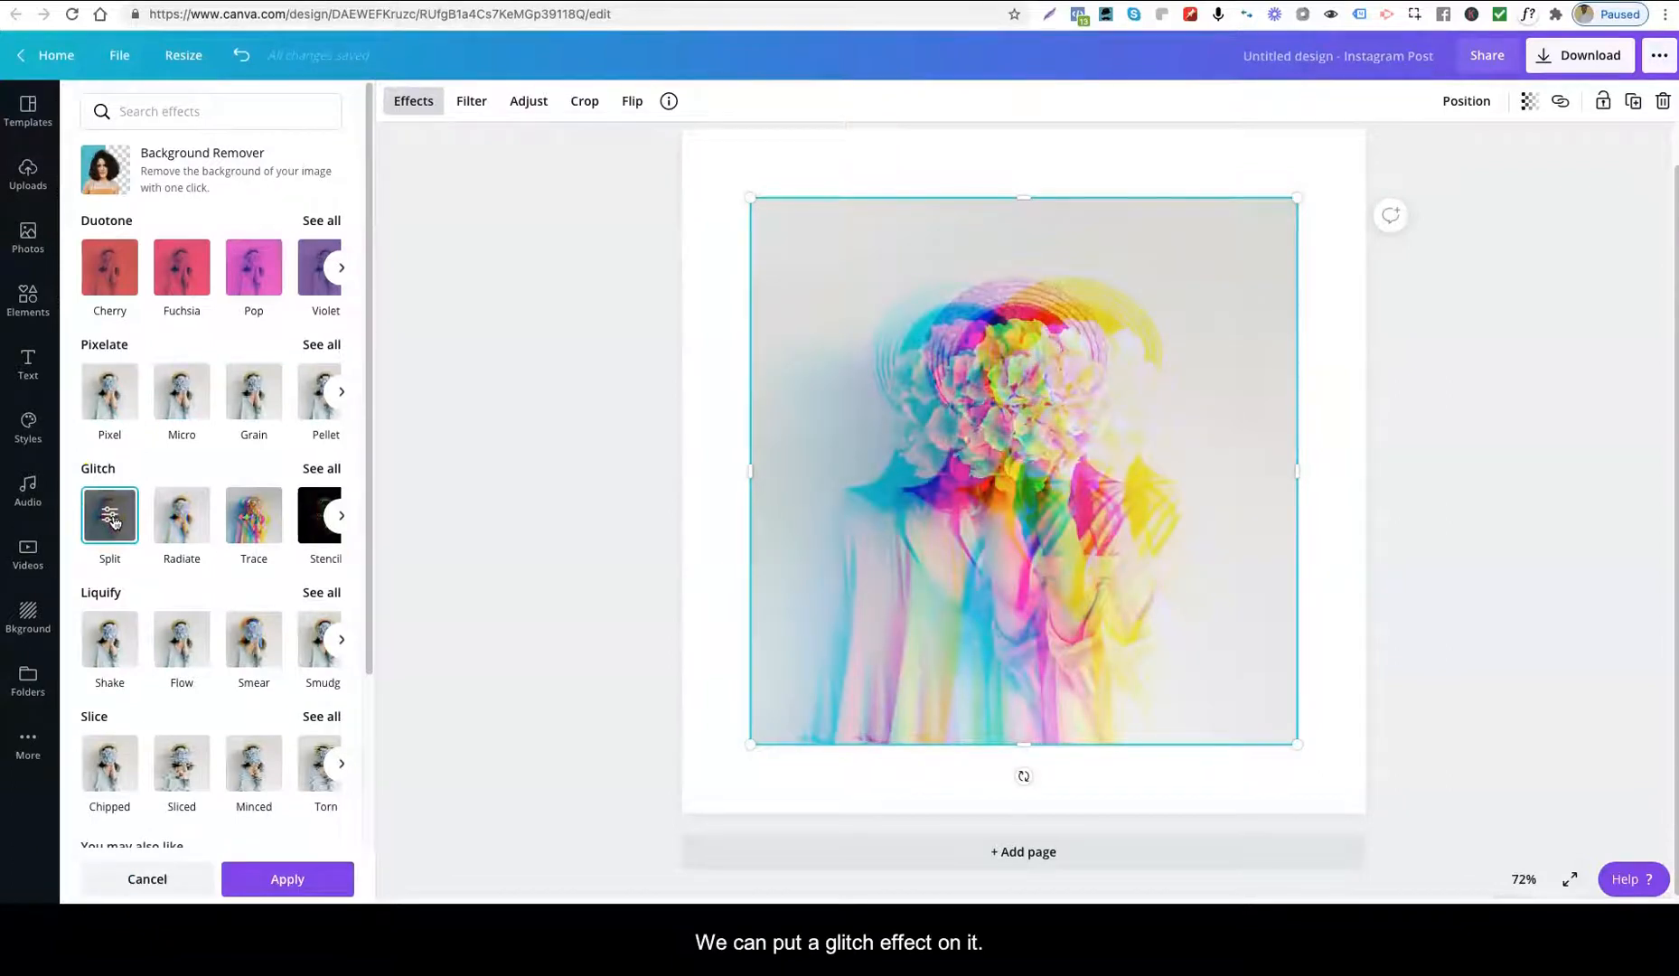
click(178, 547)
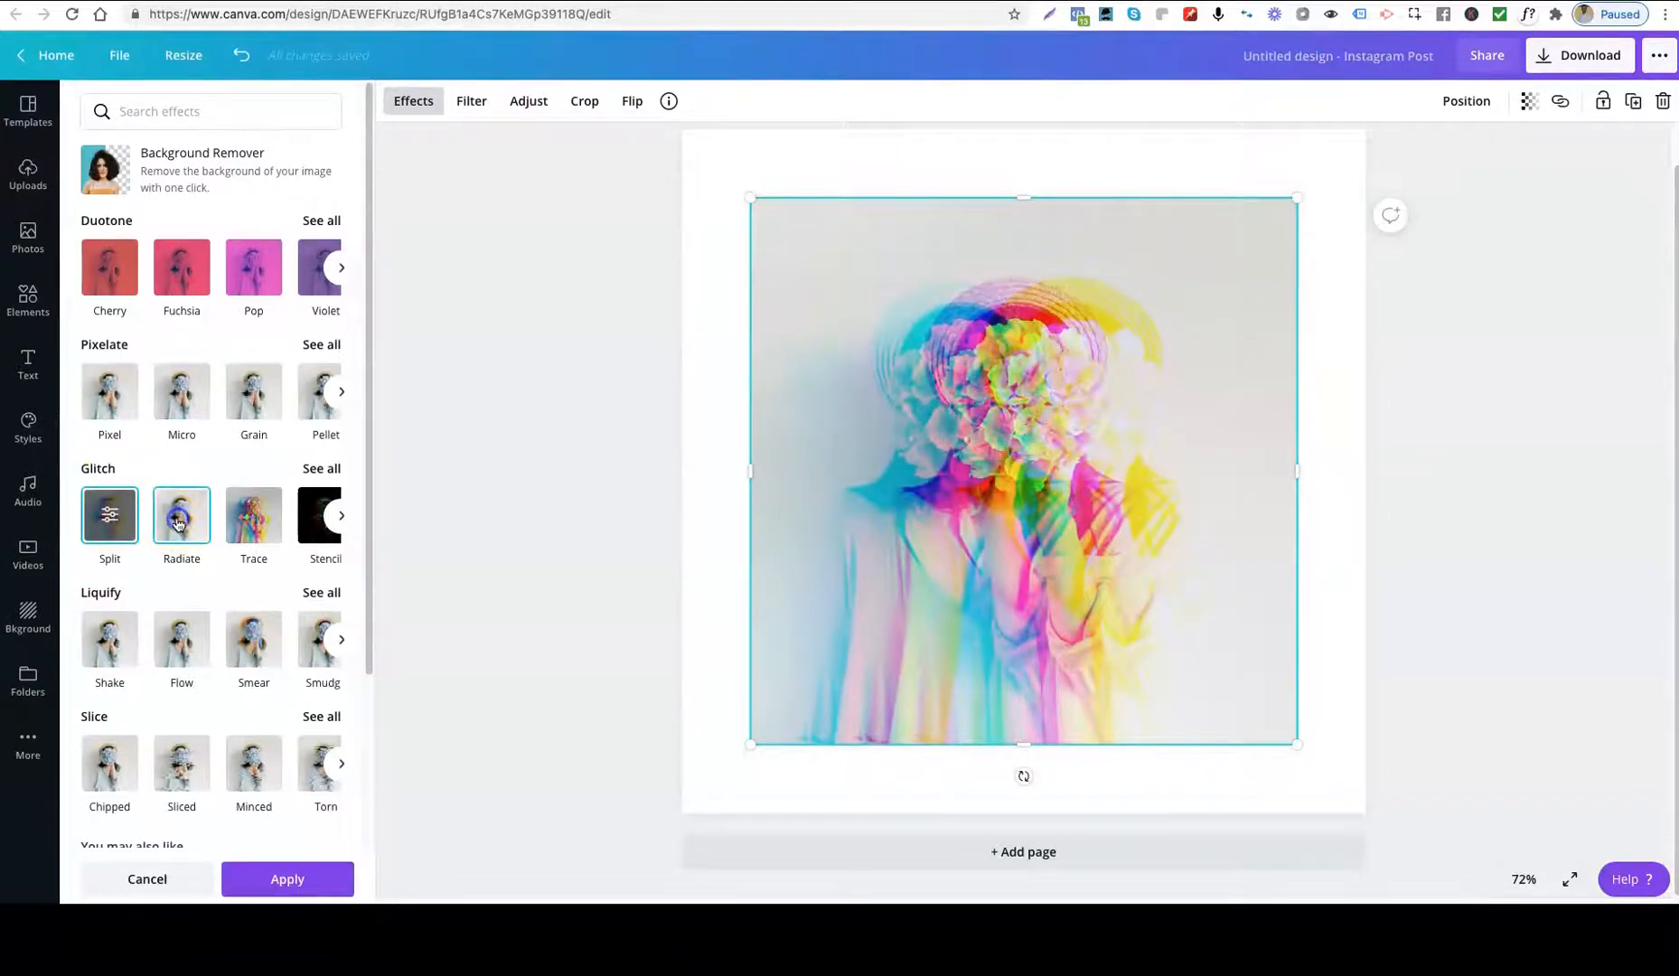
Step: Switch the photo back to the Micro pixelate effect and view its horizontal and vertical pixel settings
click(180, 389)
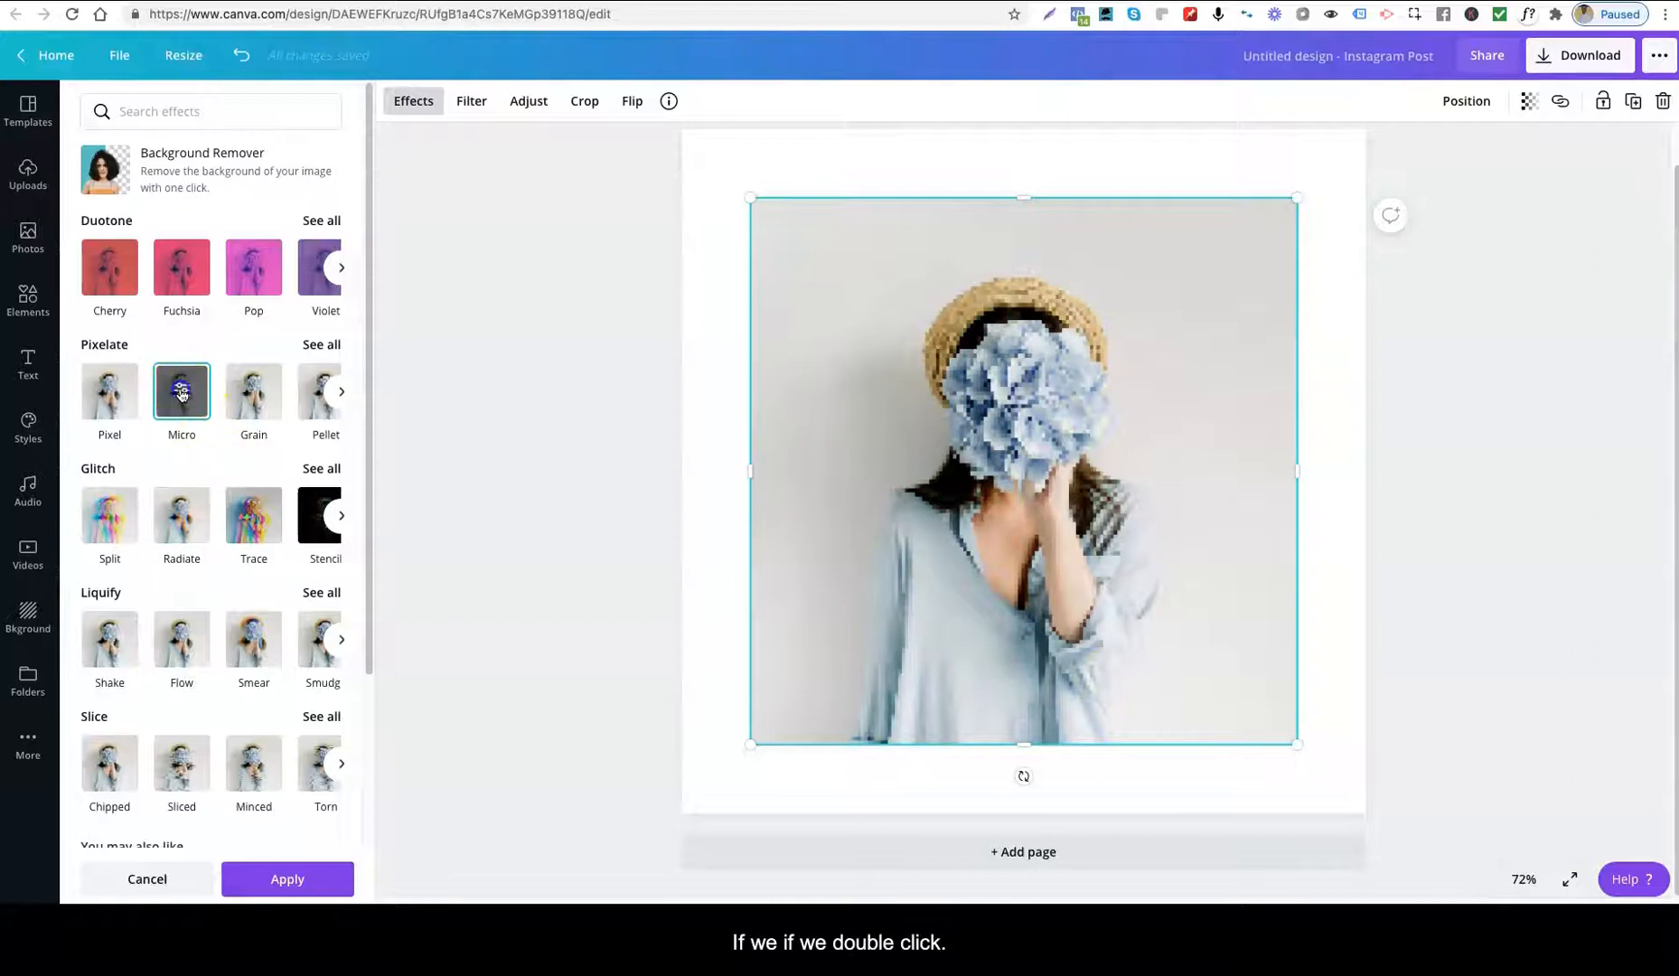
double_click(181, 392)
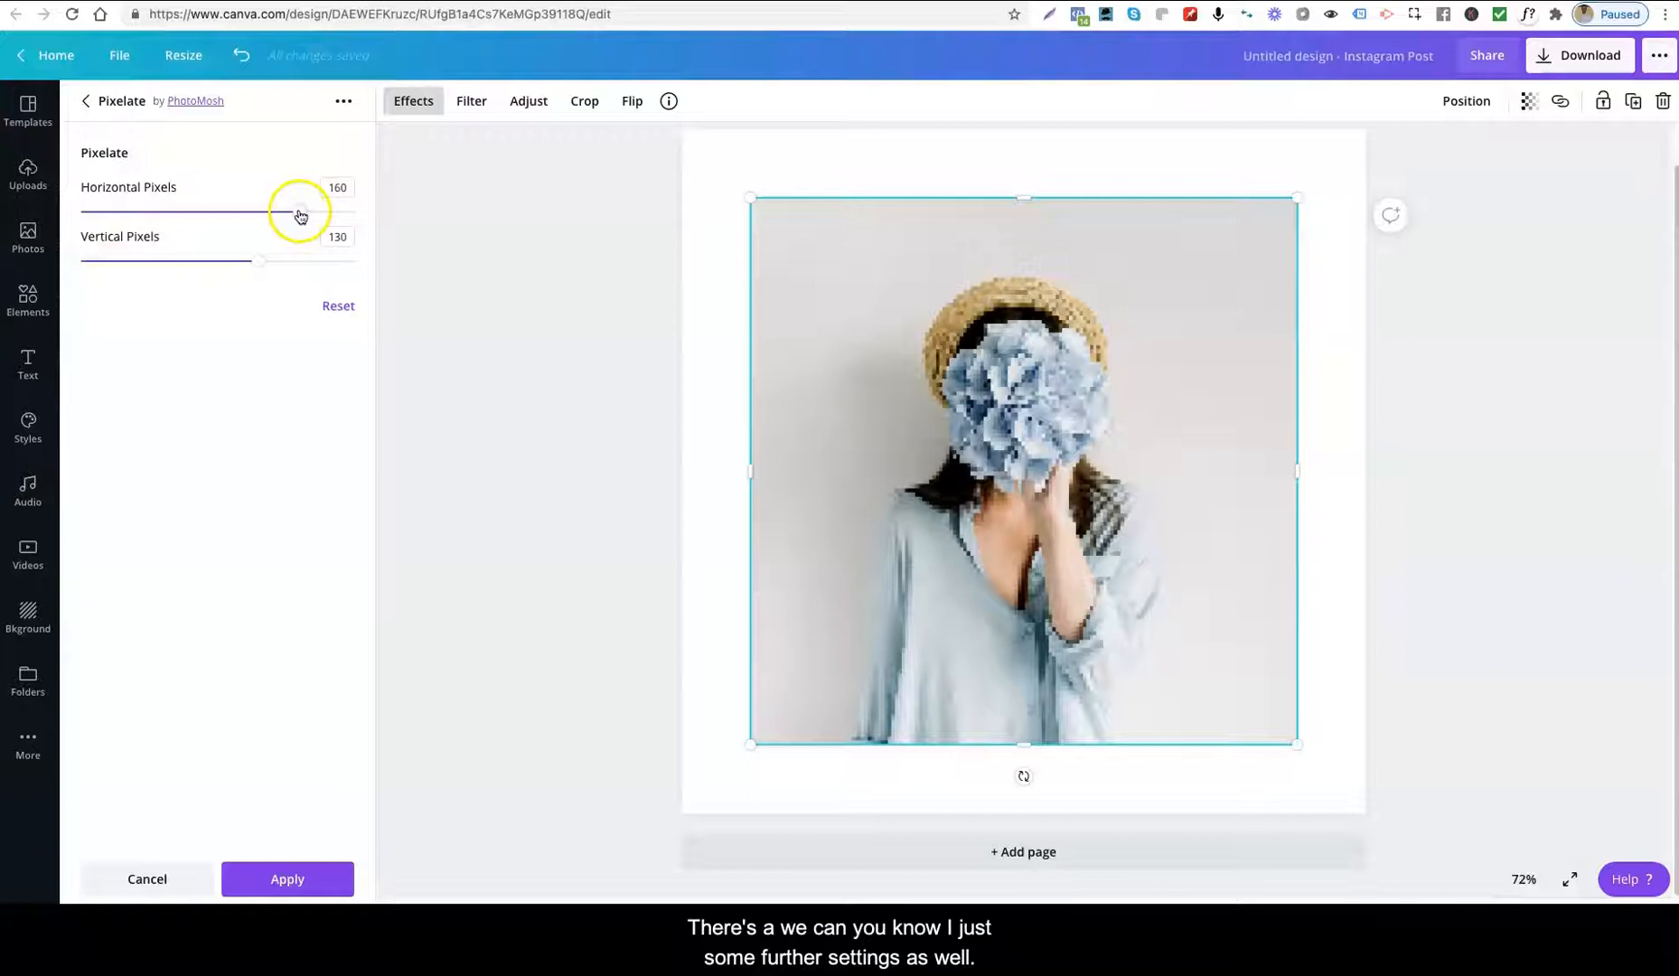
click(86, 102)
scroll(172, 749, down, 3)
scroll(225, 638, up, 3)
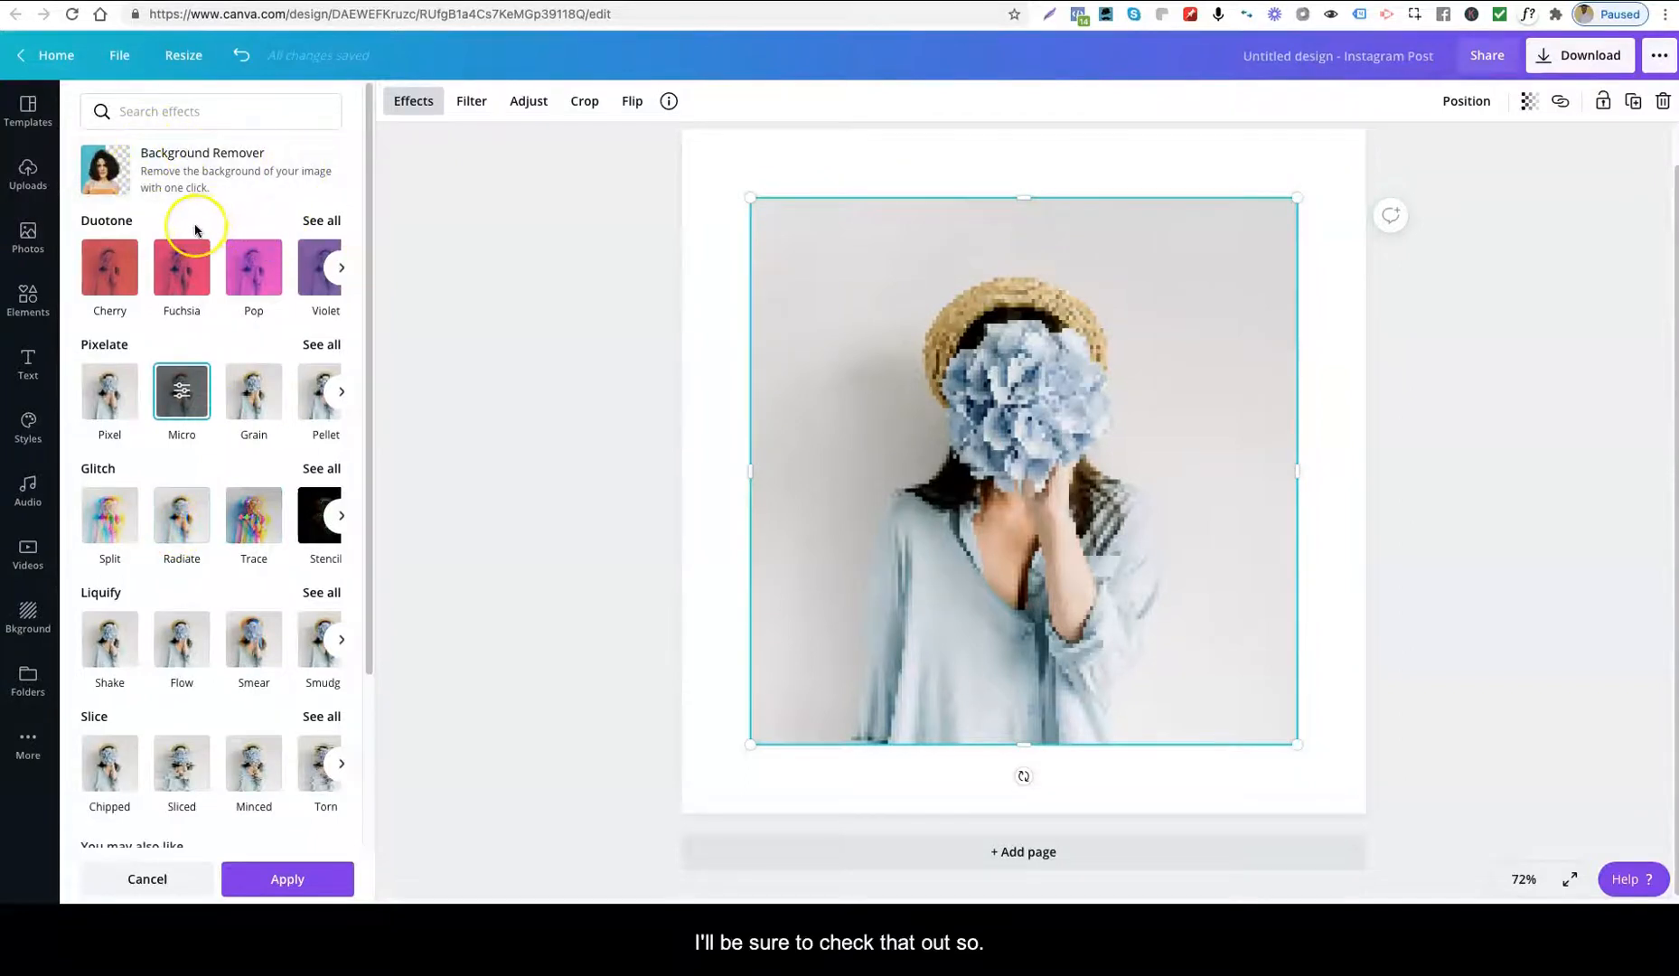
Step: Remove the background of the flower photo with Background Remover
click(903, 306)
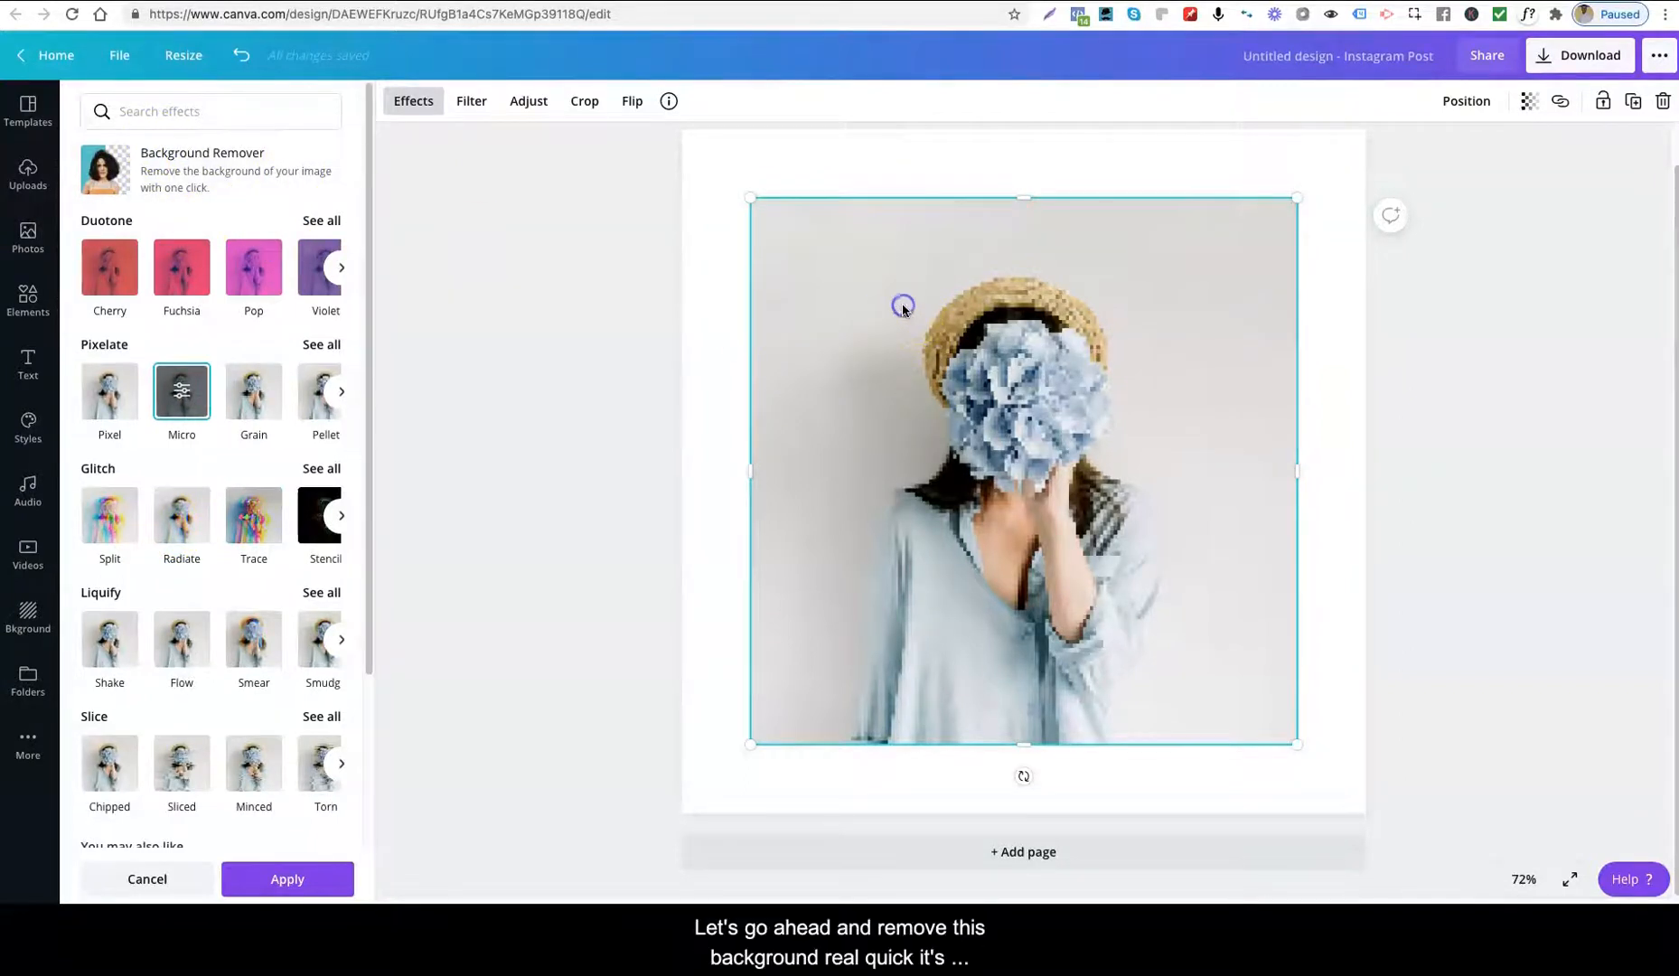
click(193, 178)
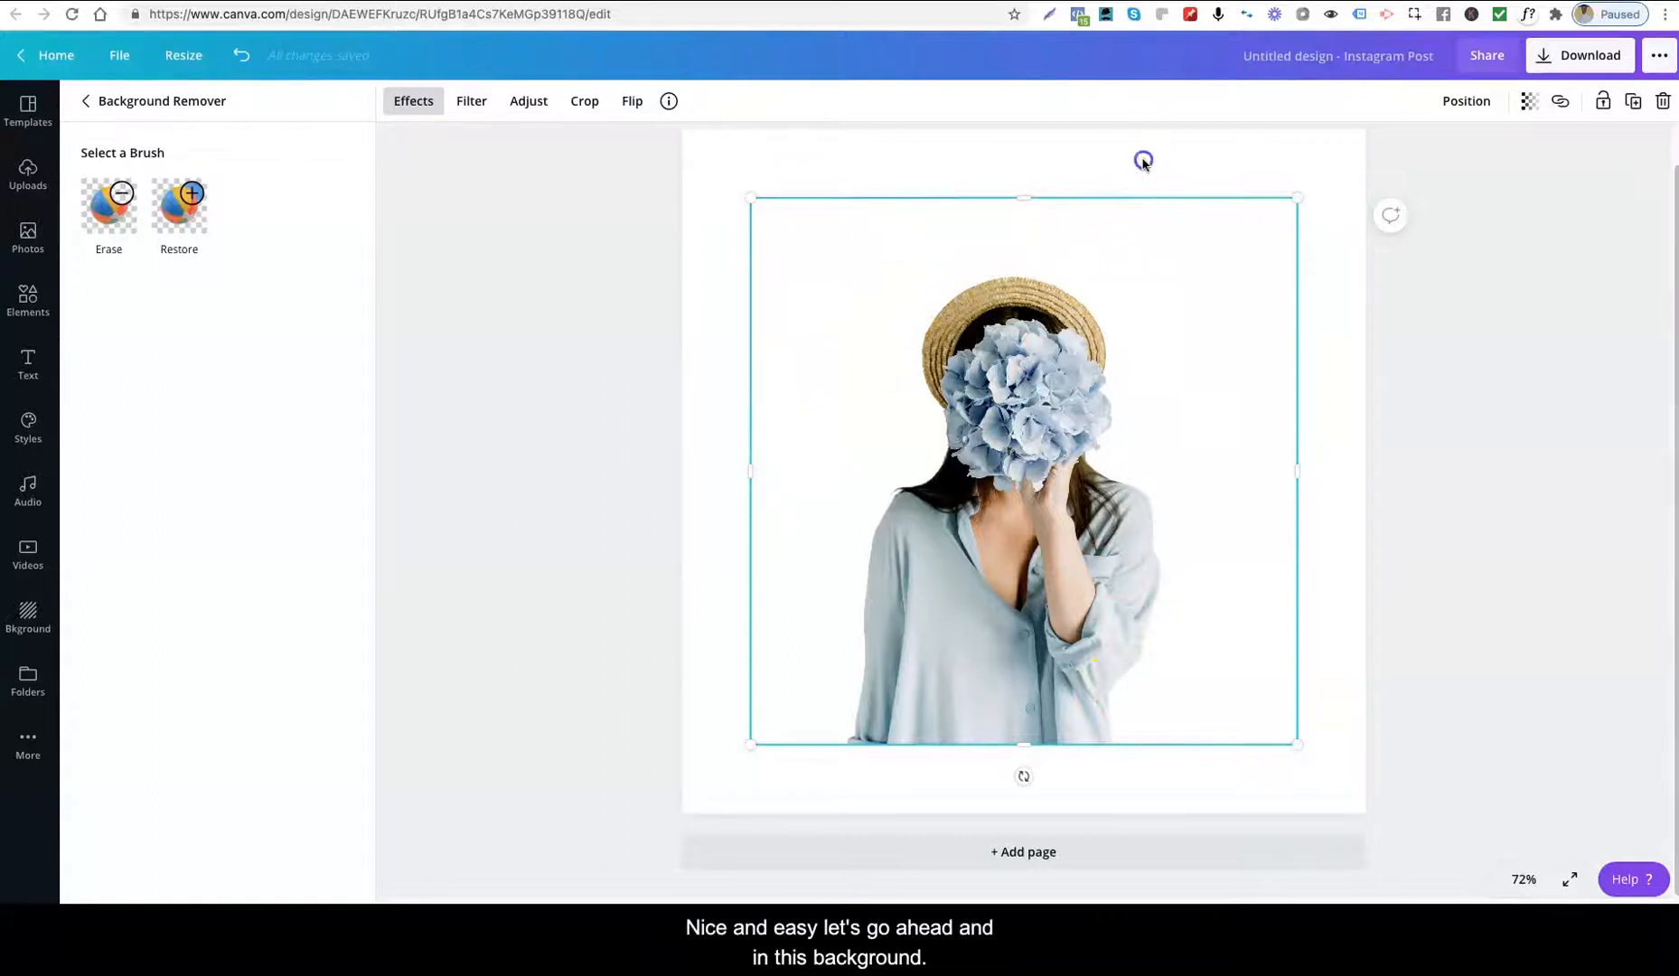
click(1091, 173)
Step: Set the page's background color to the dark violet from the default colors
click(1092, 172)
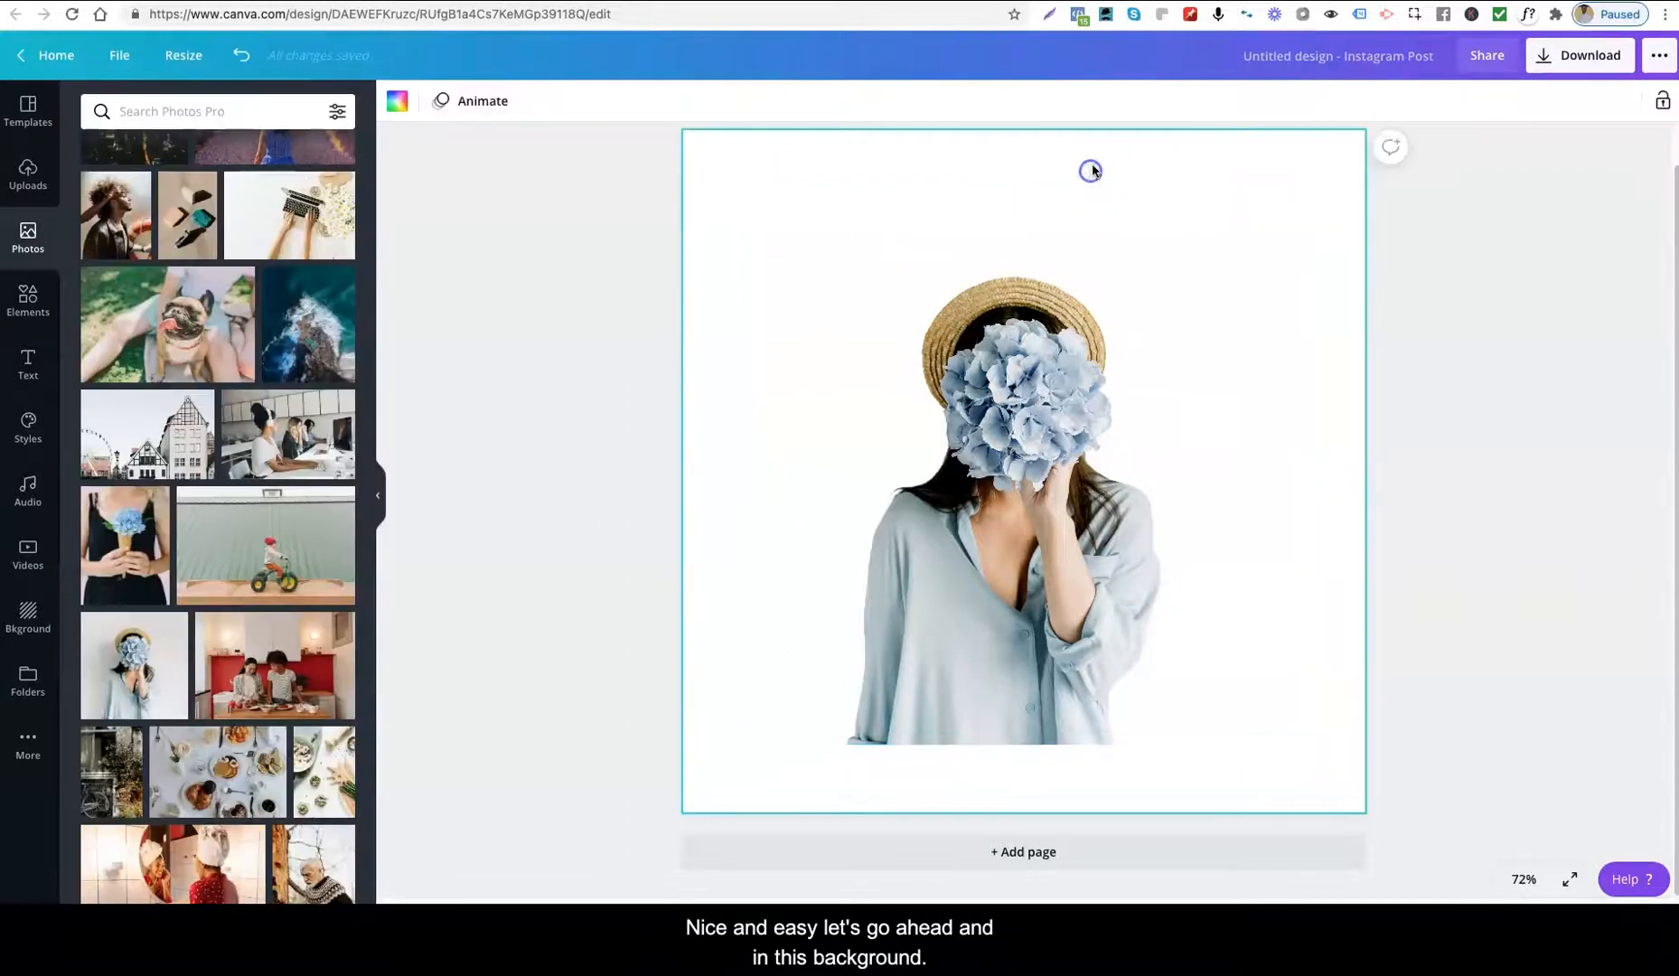
click(396, 102)
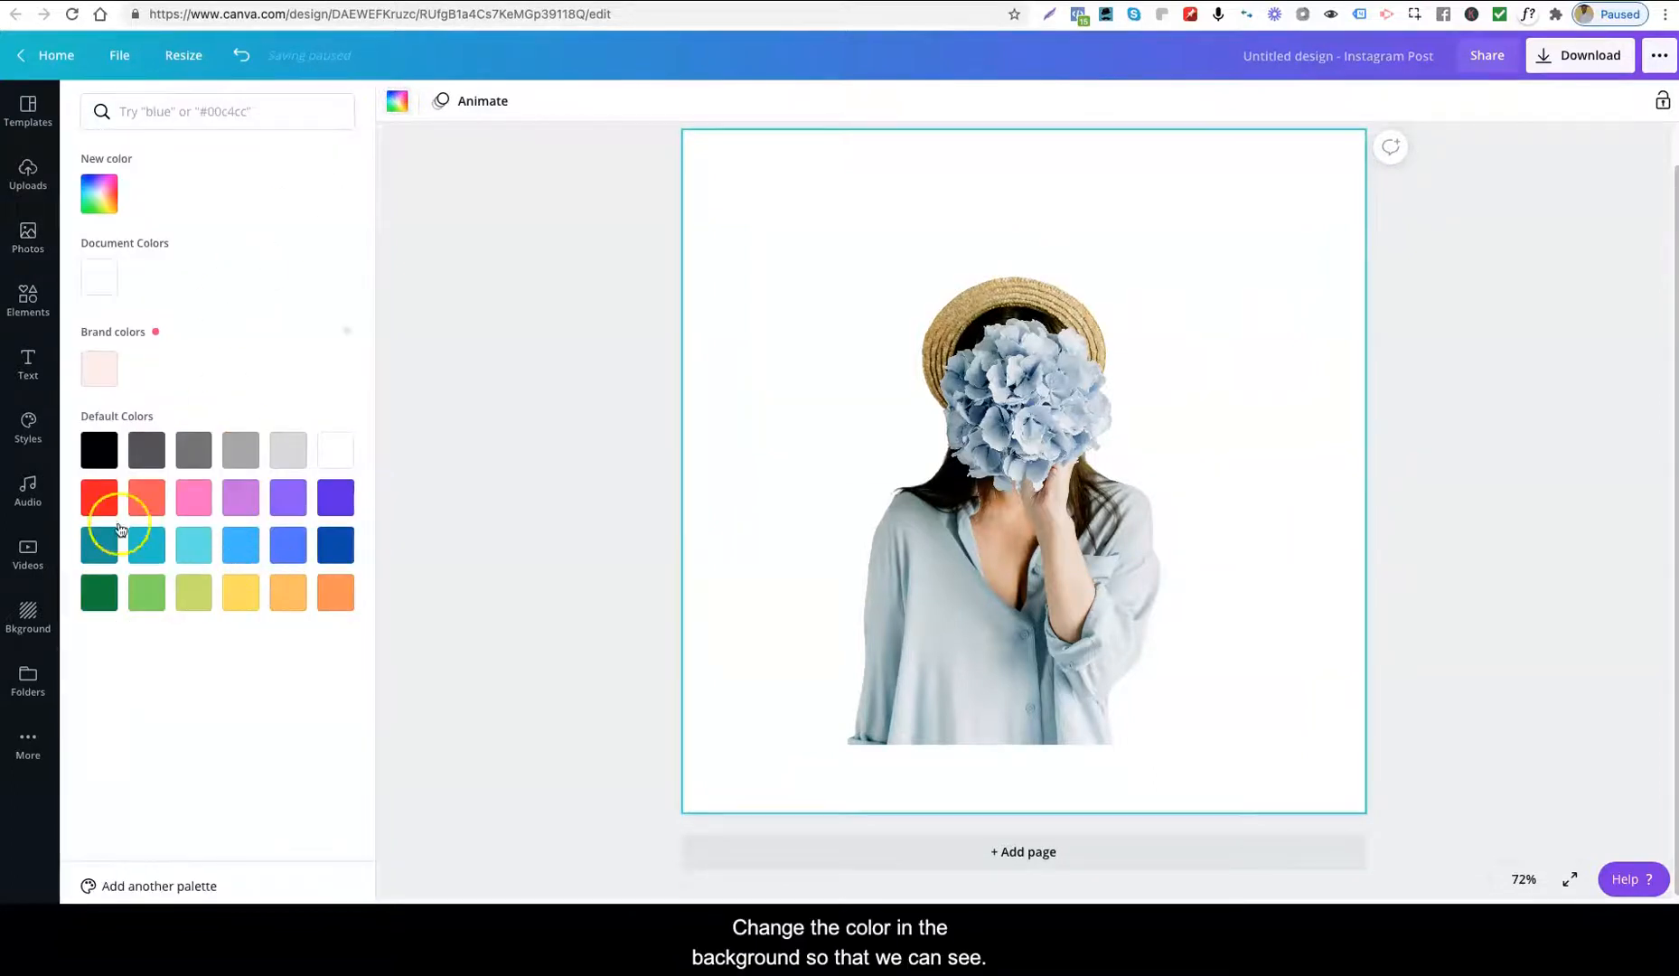
click(344, 505)
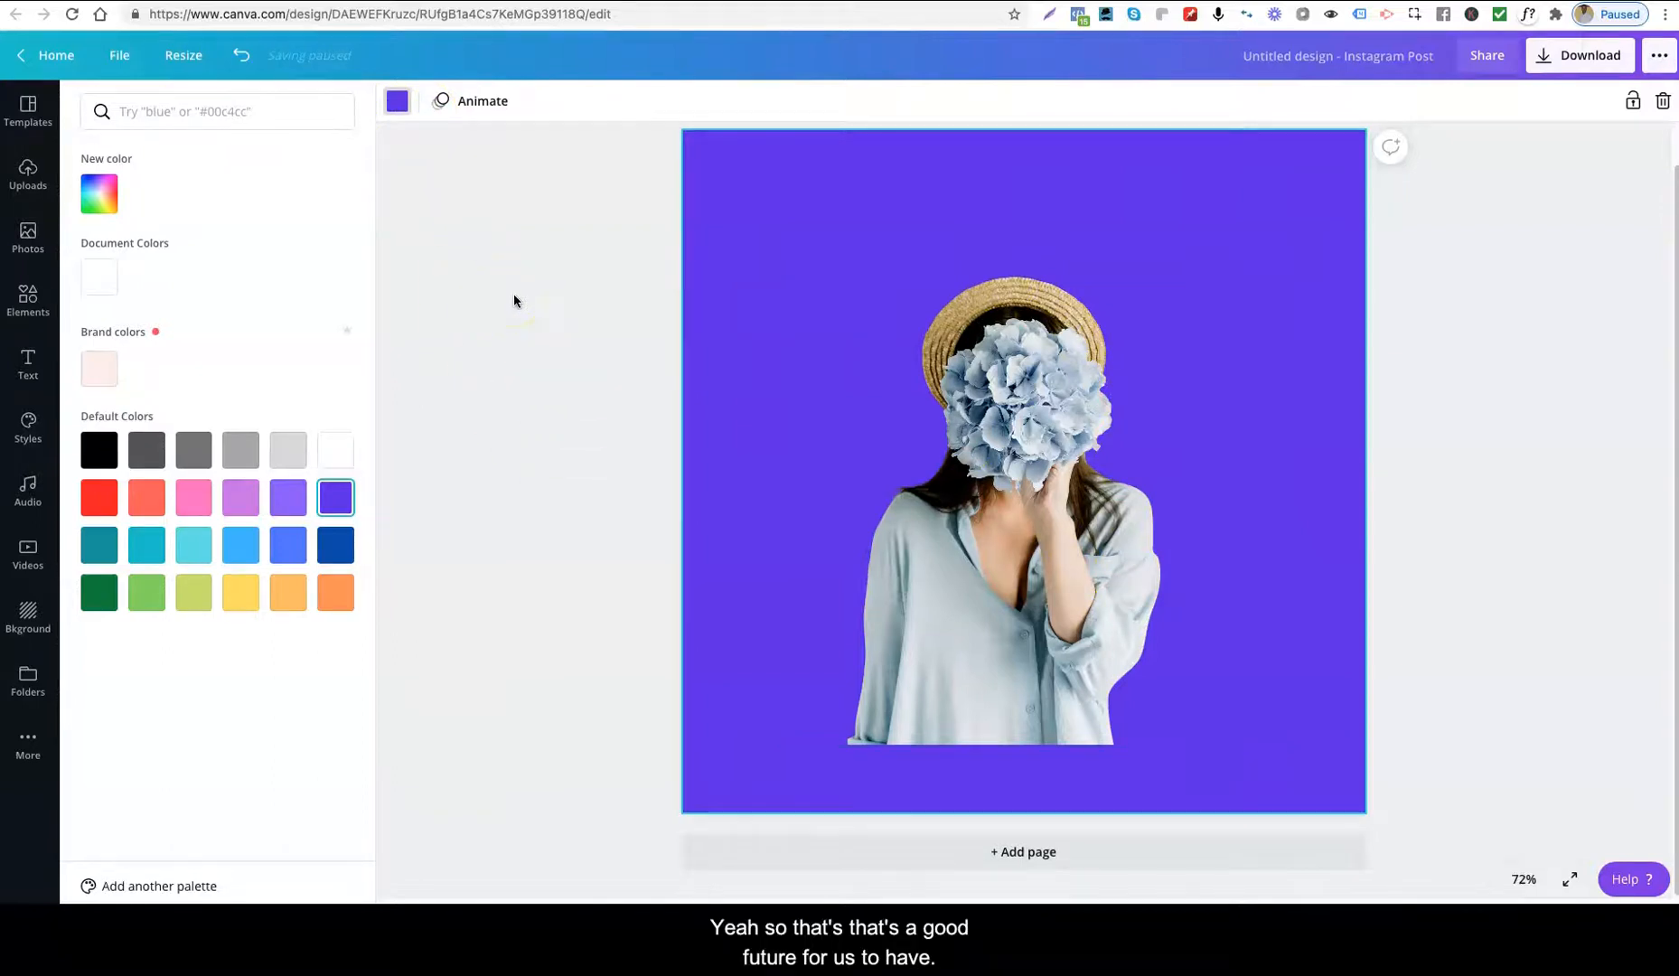
Step: Delete the flower photo and add the uploaded portrait of the smiling woman in glasses and a dark blouse
click(29, 185)
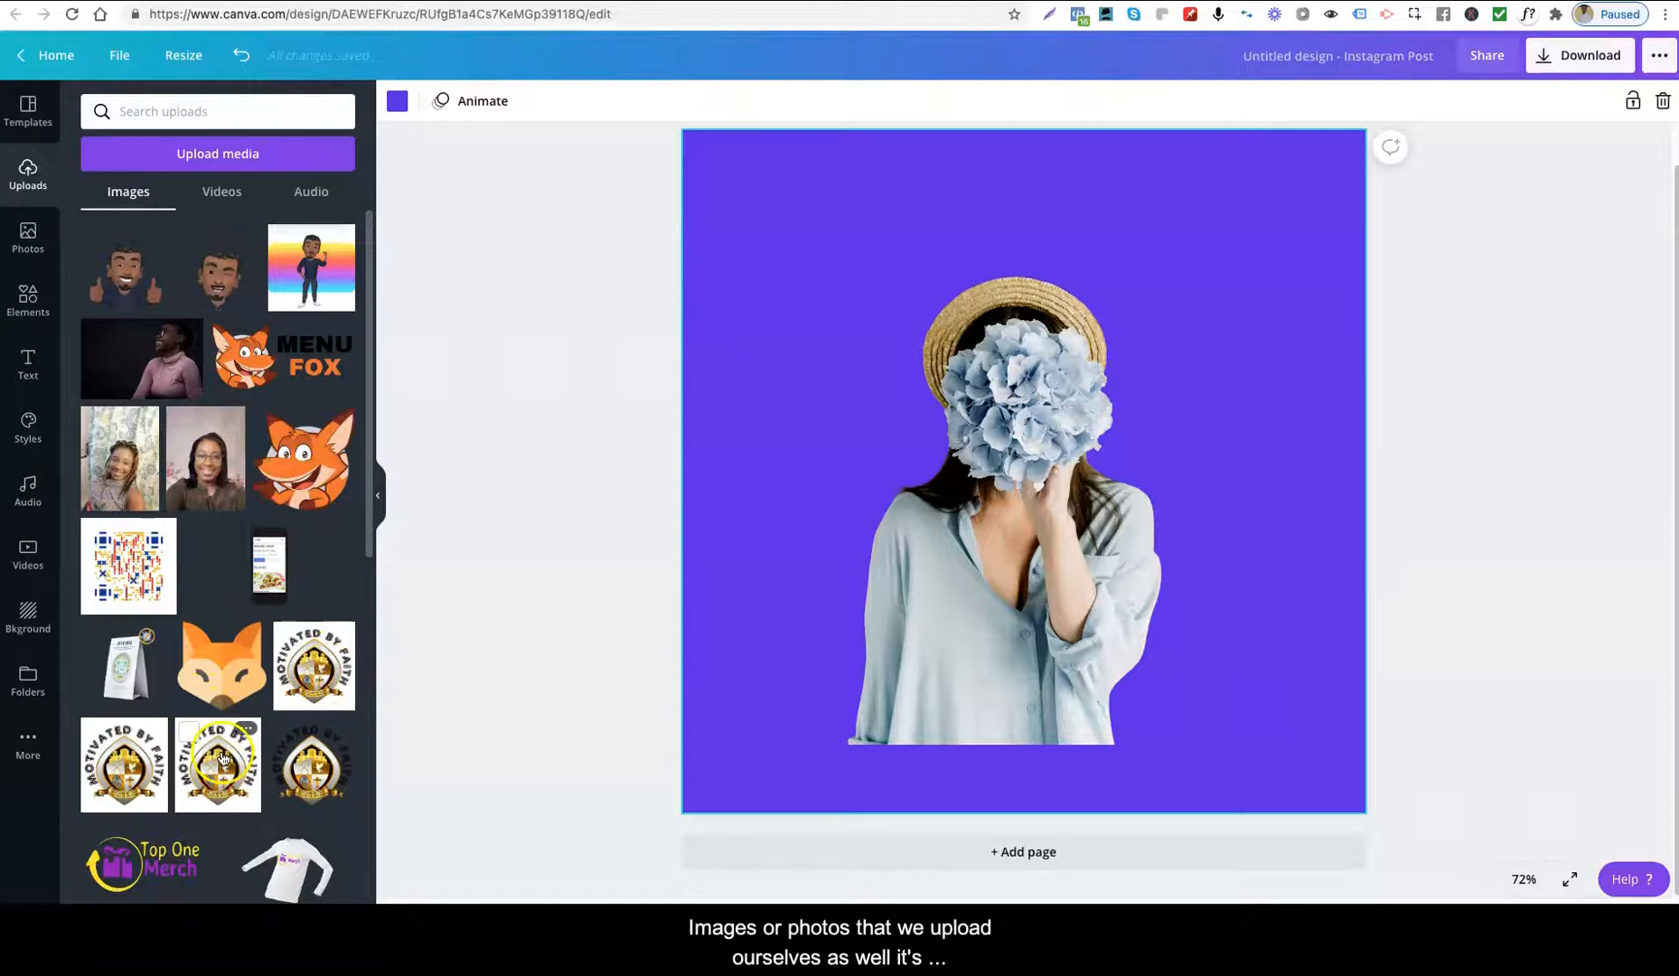
click(1013, 465)
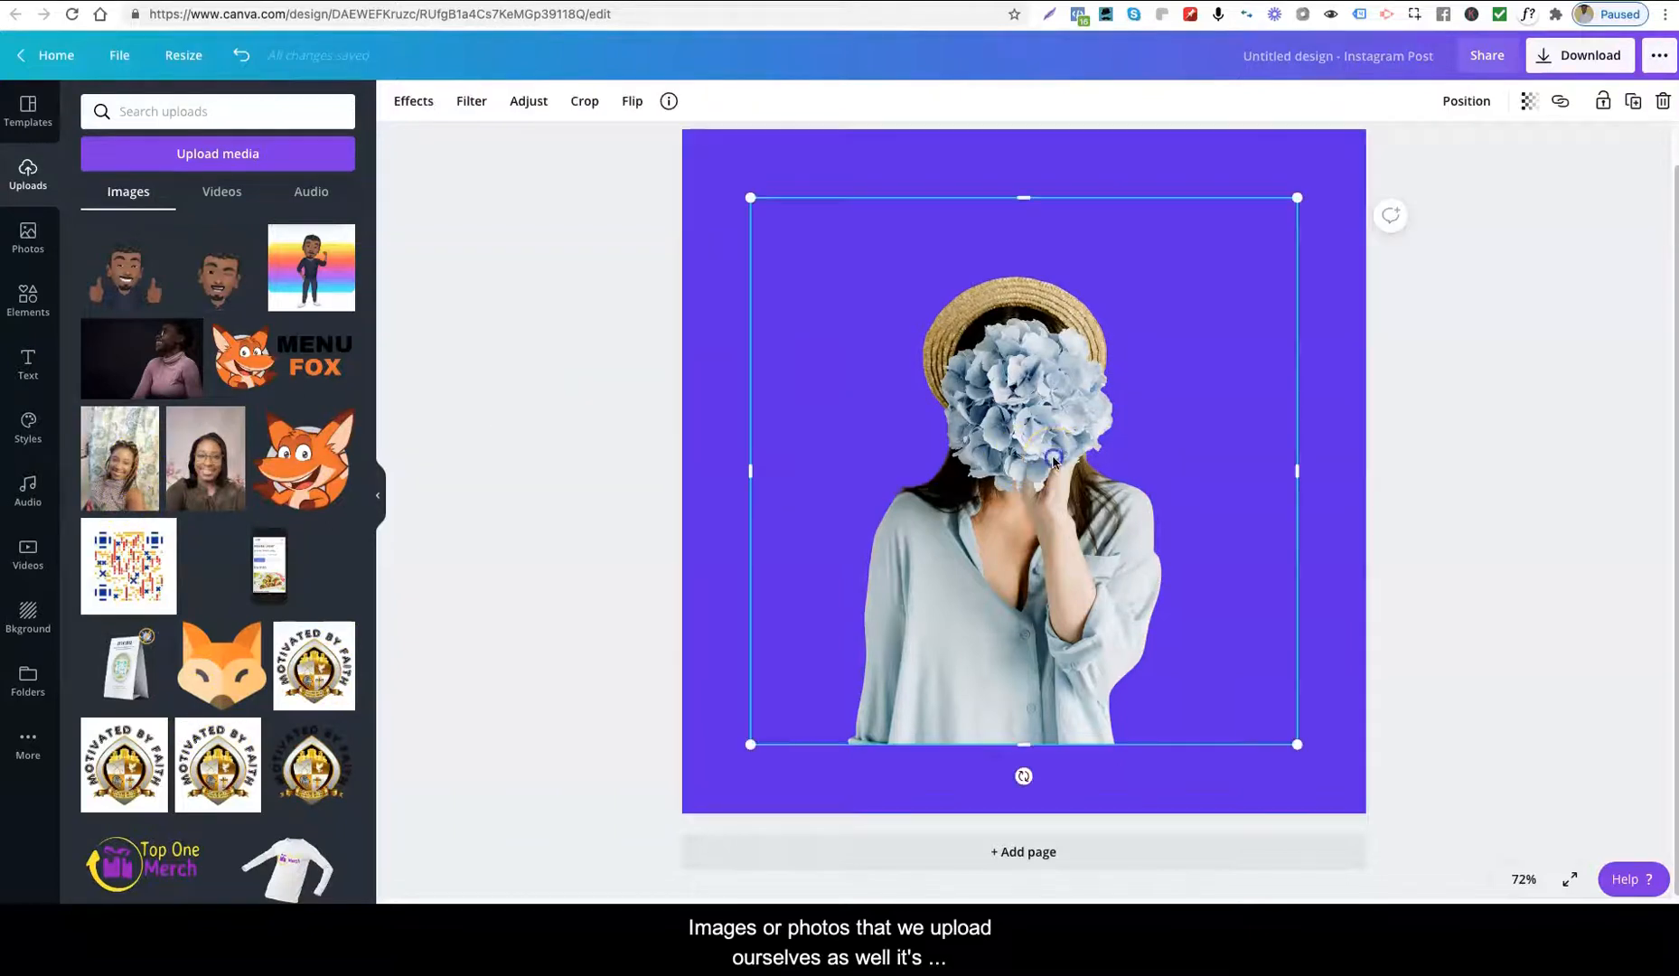
click(1663, 103)
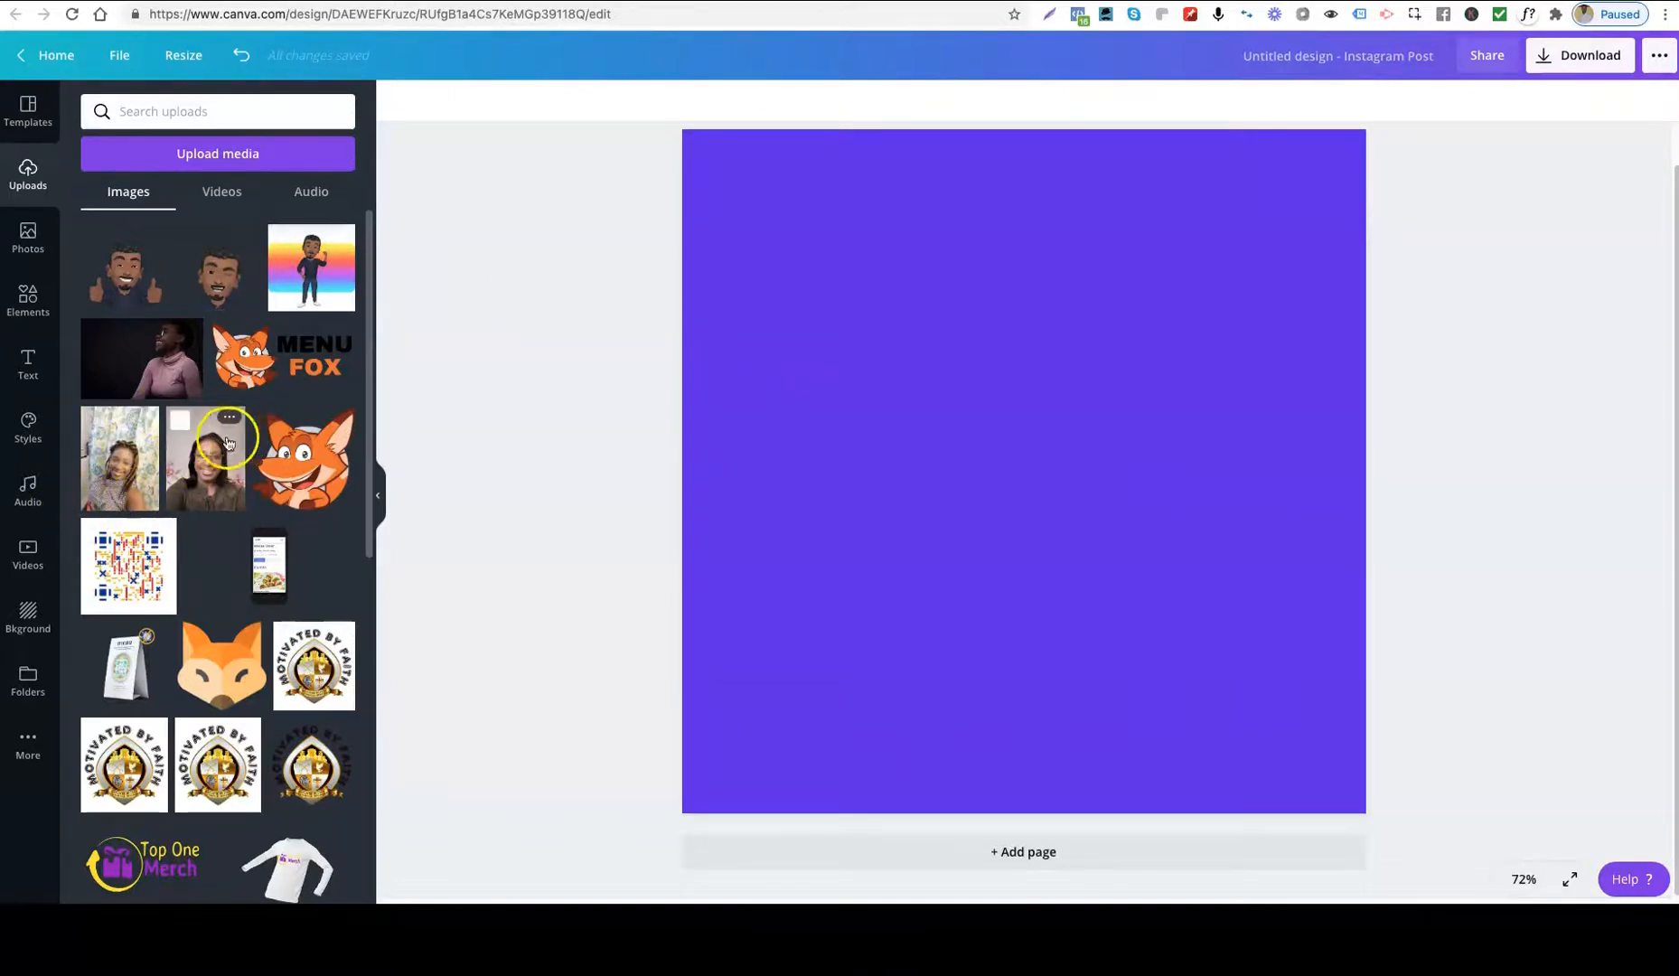
click(188, 446)
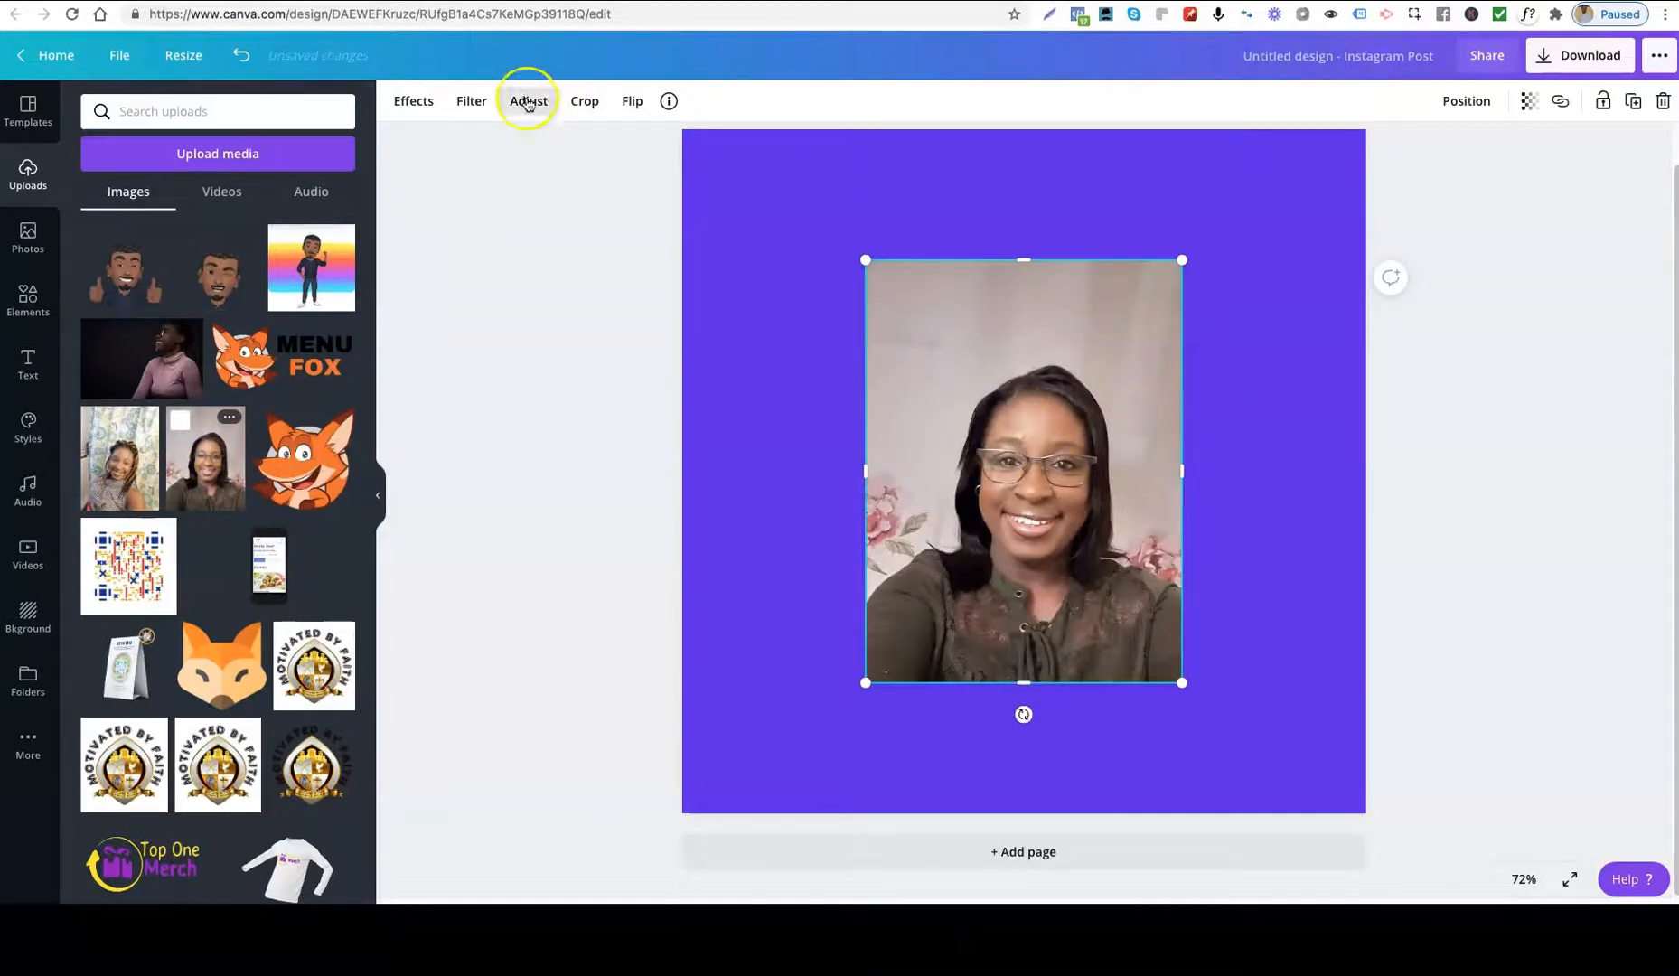
Step: Remove the portrait's background with Background Remover and set the page's background color to the default red
click(413, 105)
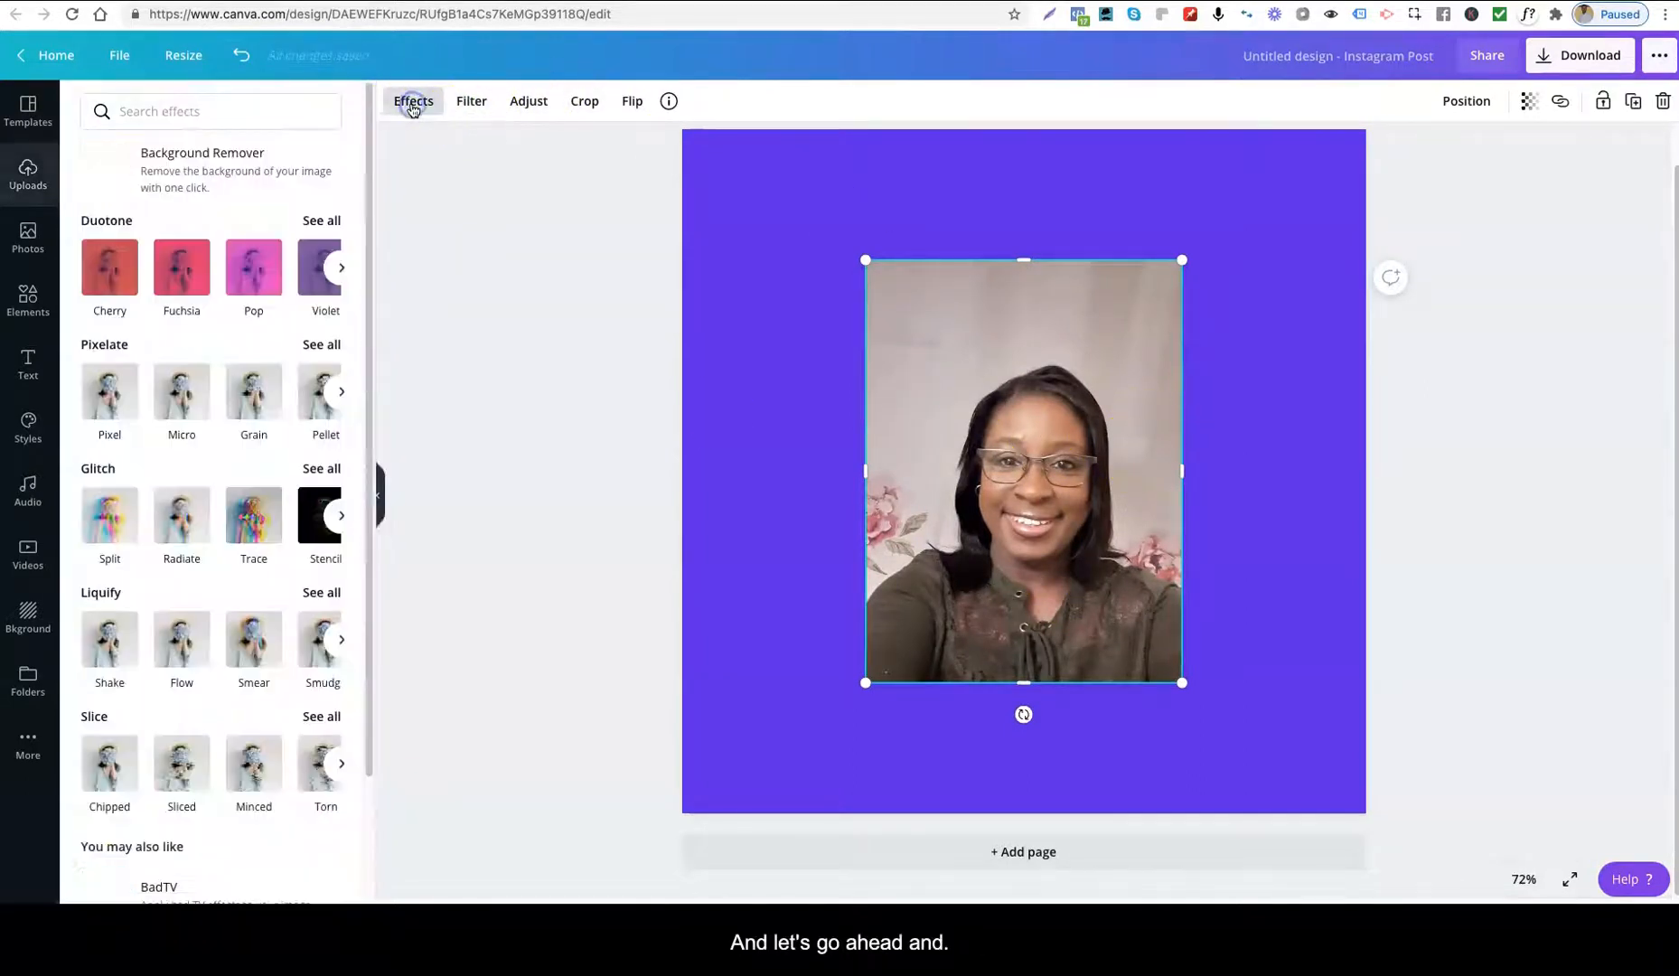
click(134, 167)
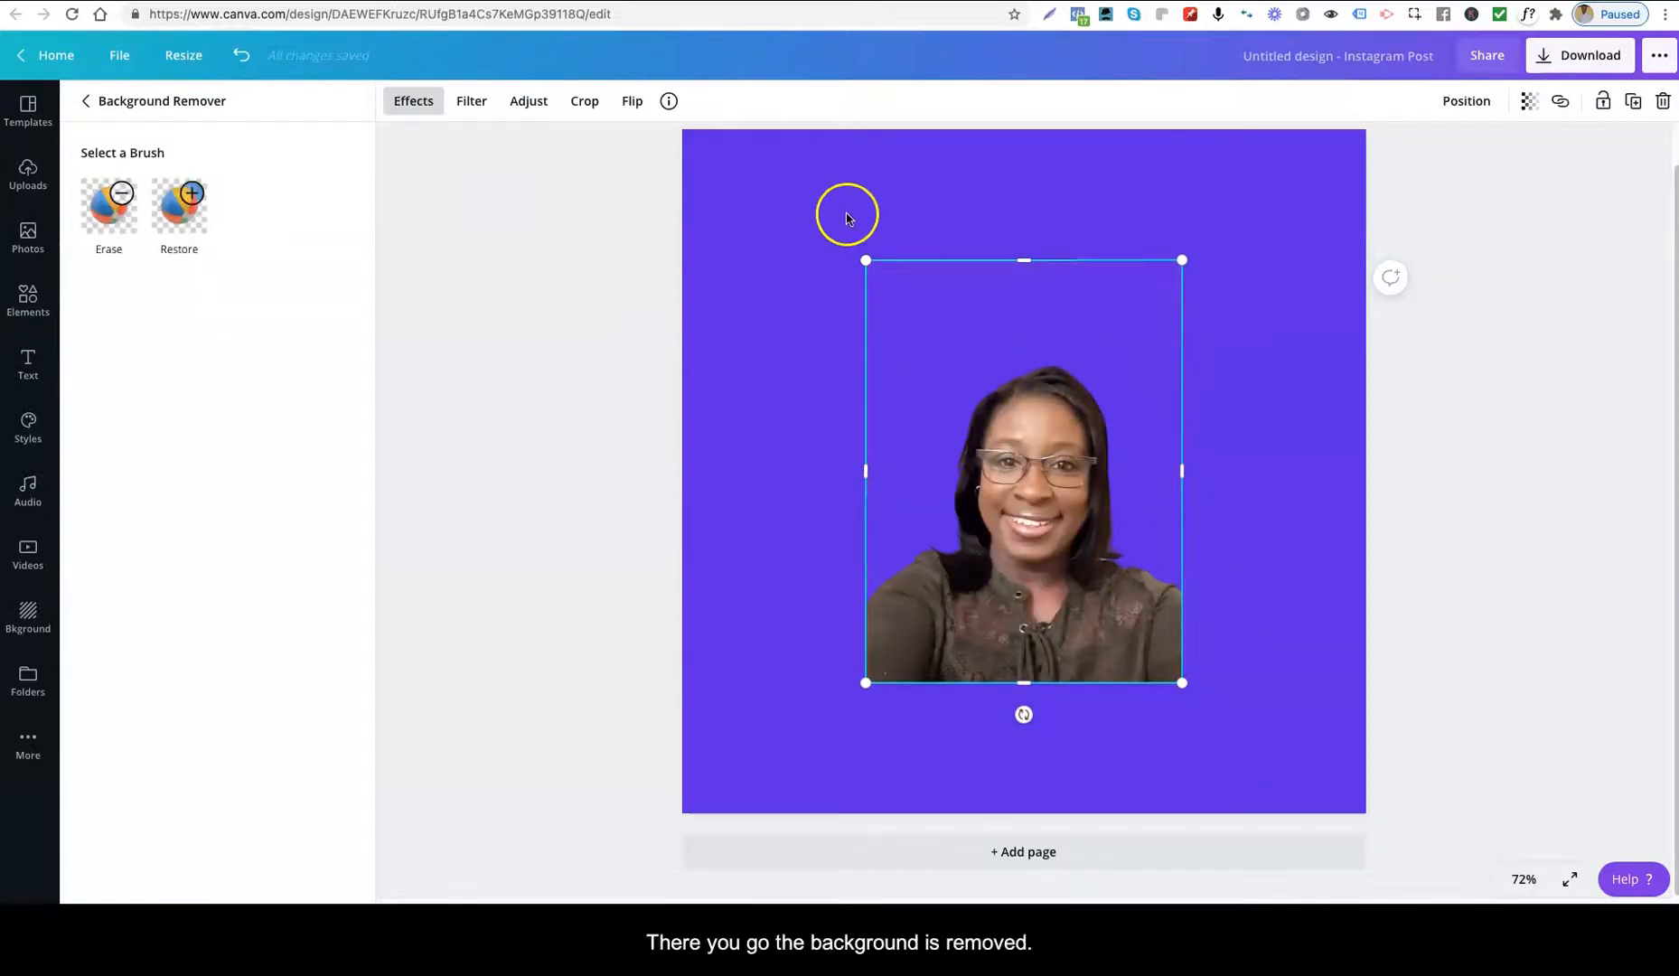
click(802, 209)
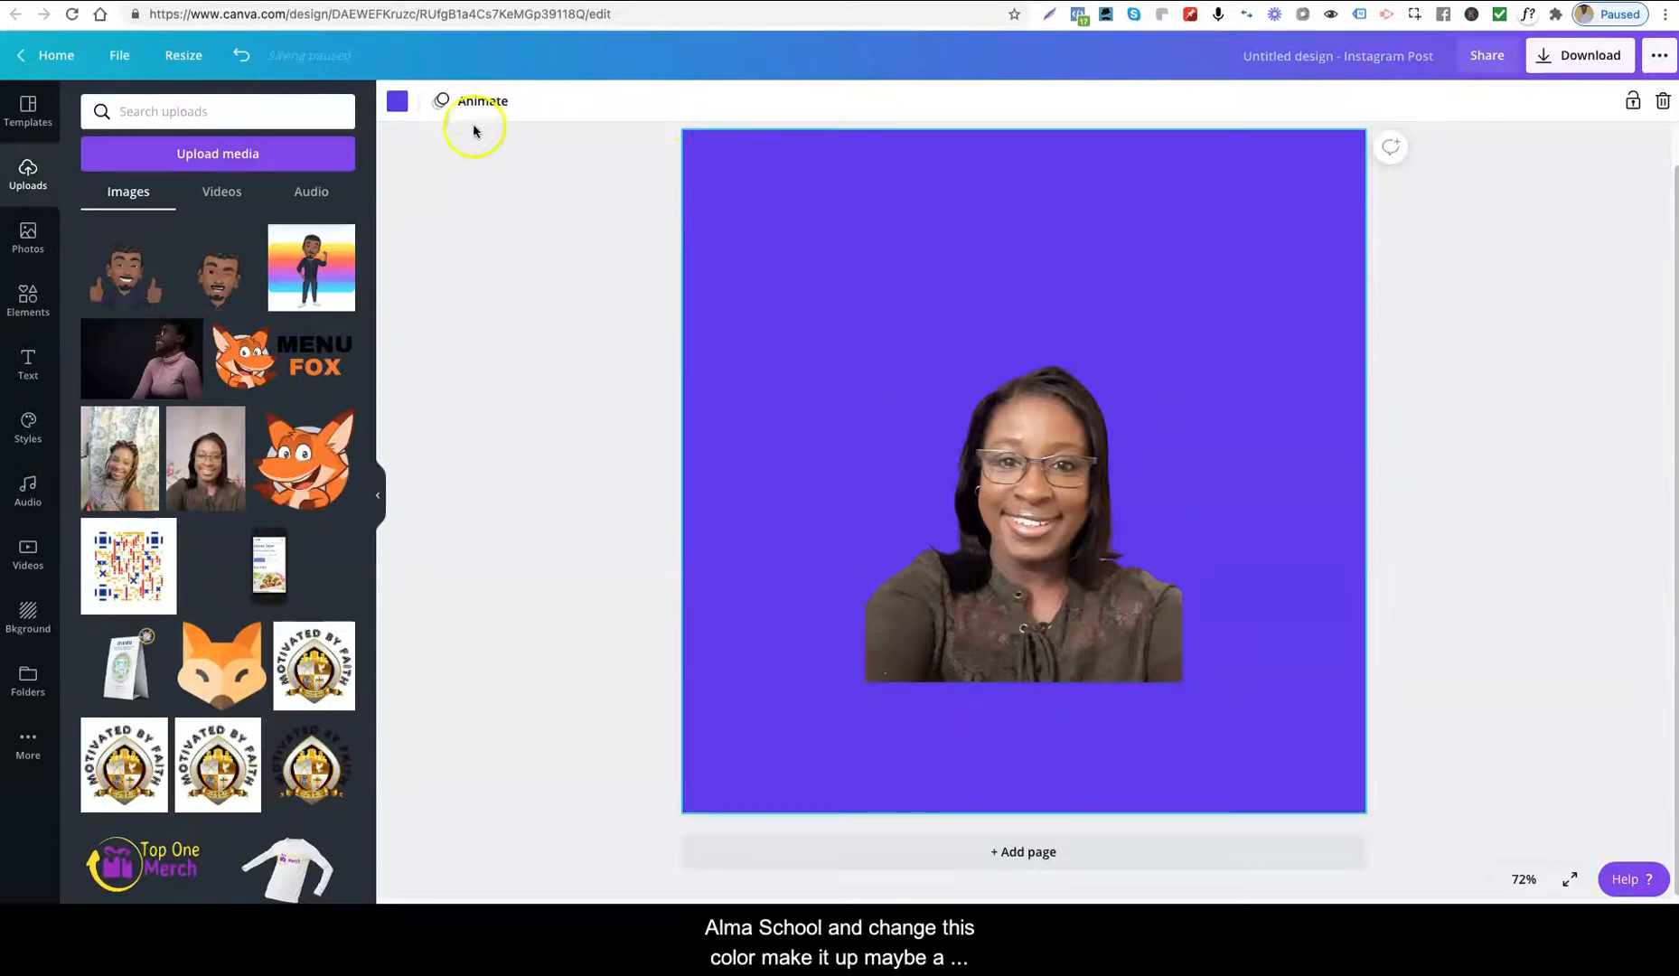
click(399, 102)
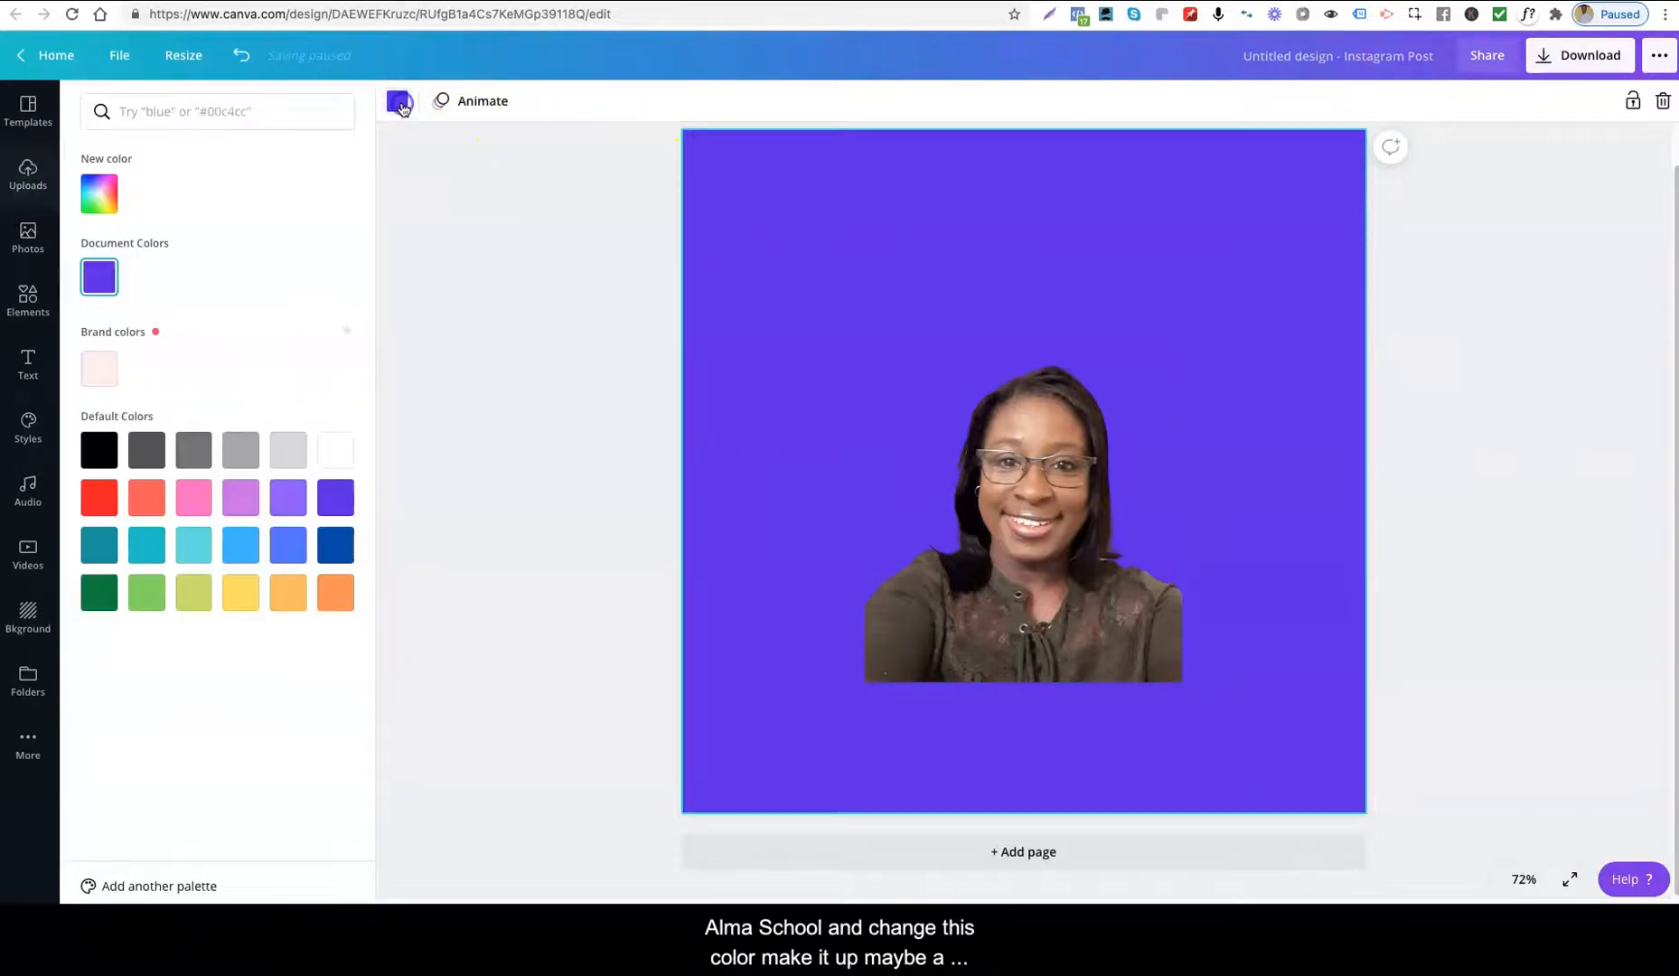
click(100, 498)
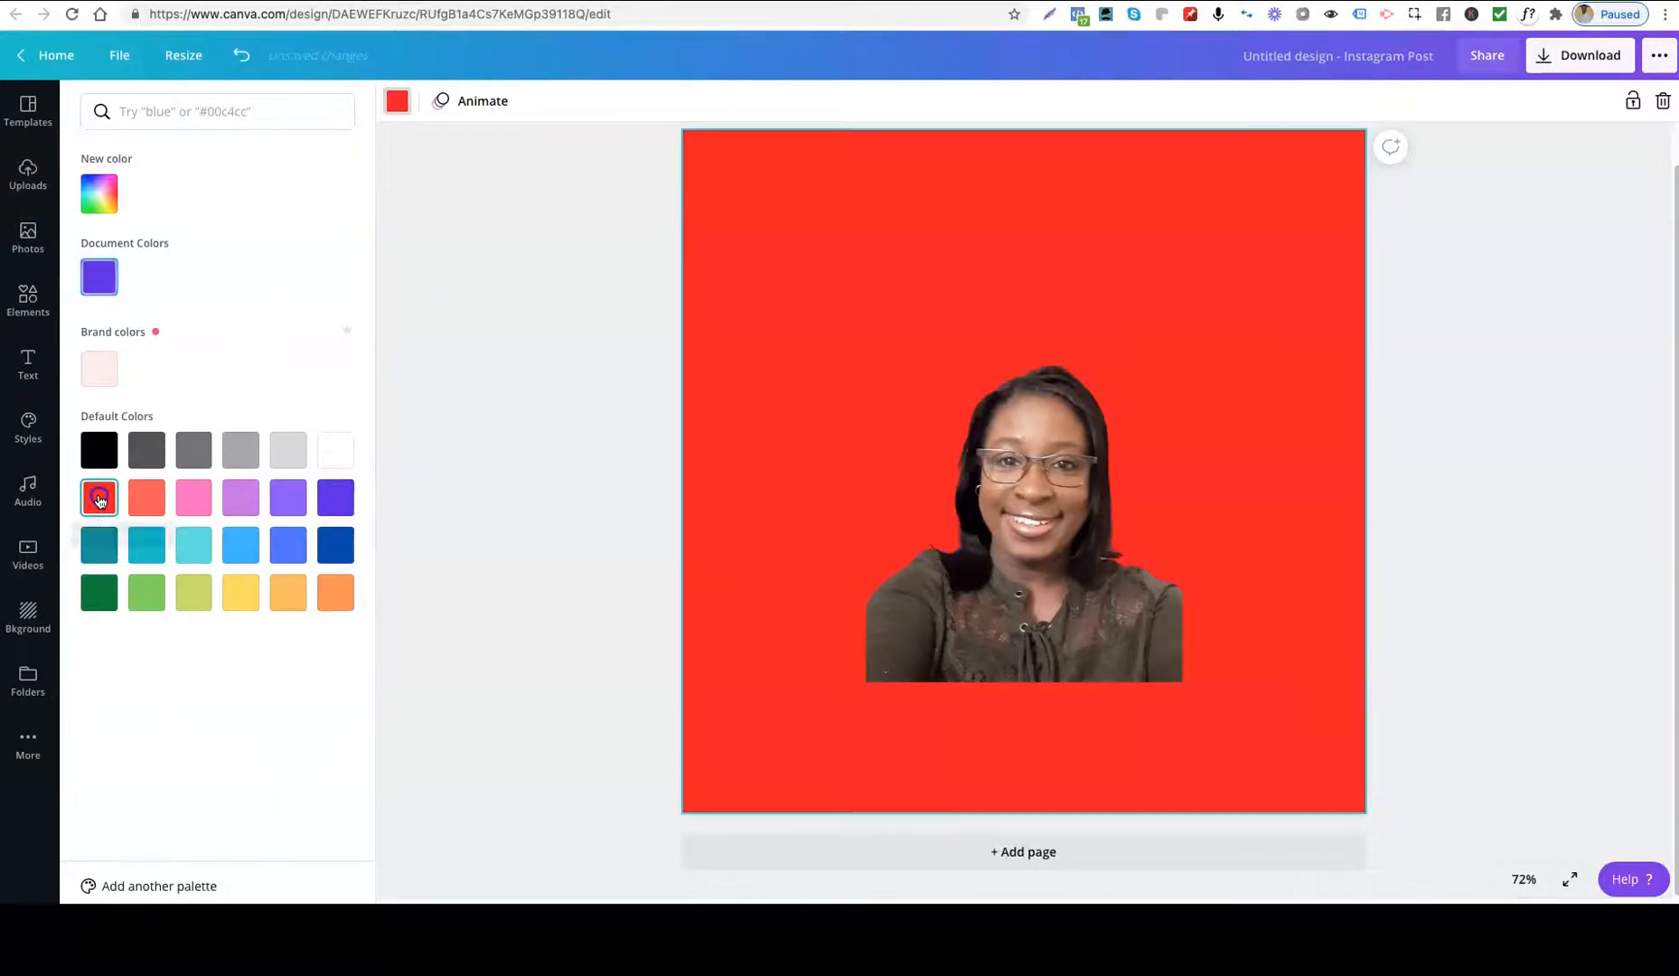